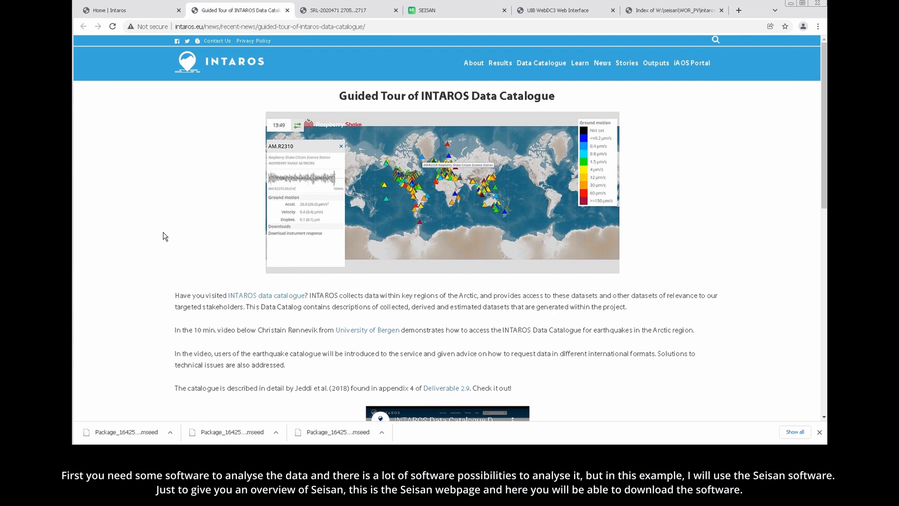
- Open the SEISAN manual PDF from the SEISAN website and check the software version on its title page
{"action": "left_click", "coordinate": [447, 8]}
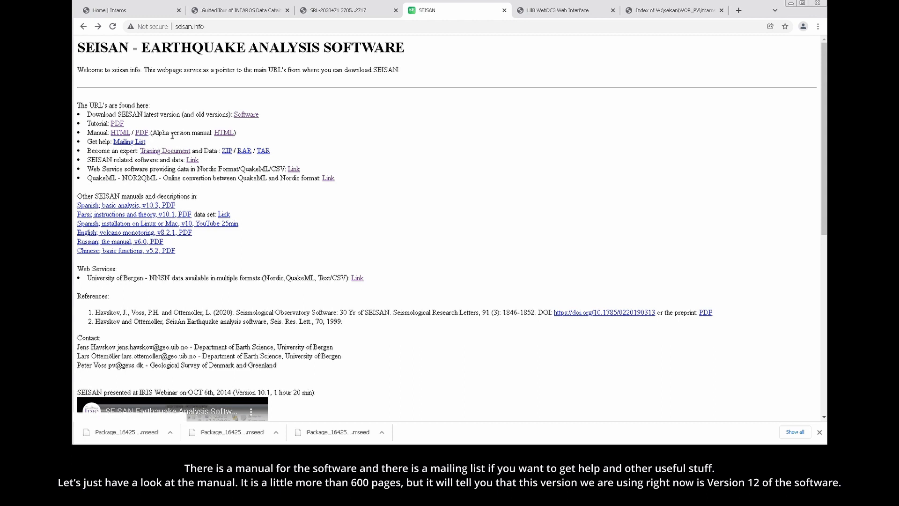
{"action": "left_click", "coordinate": [142, 133]}
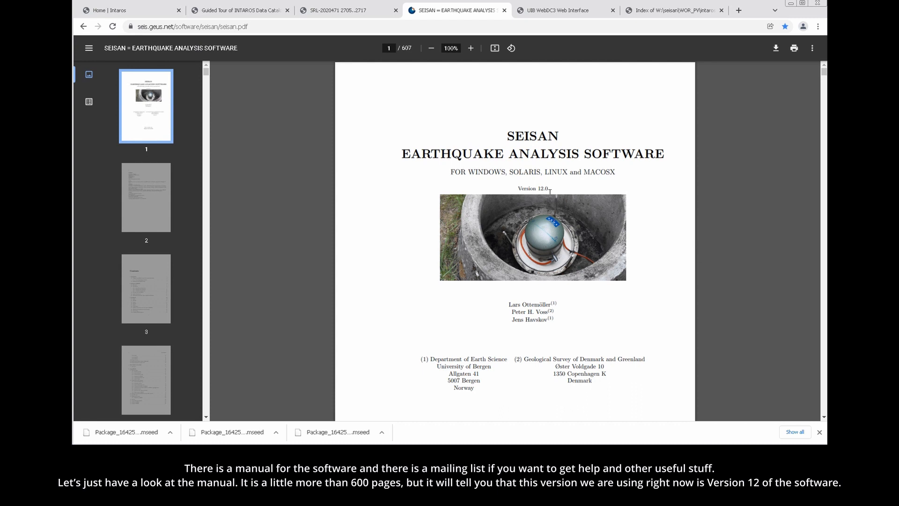
{"action": "left_click_drag", "start_coordinate": [539, 191], "coordinate": [527, 190]}
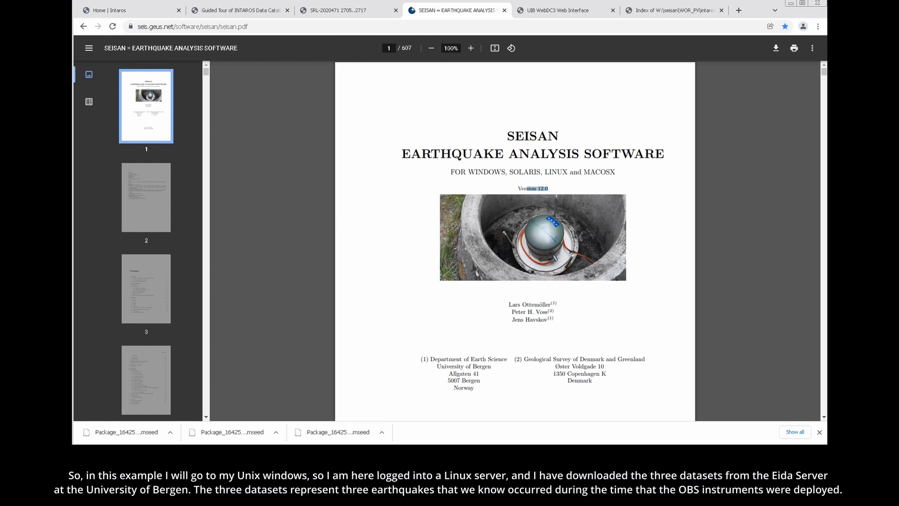
- In the Linux terminal, list the traces of Package_1642501255337.mseed with msi -T and examine the OBIN1 station's channels
{"action": "left_click", "coordinate": [89, 437]}
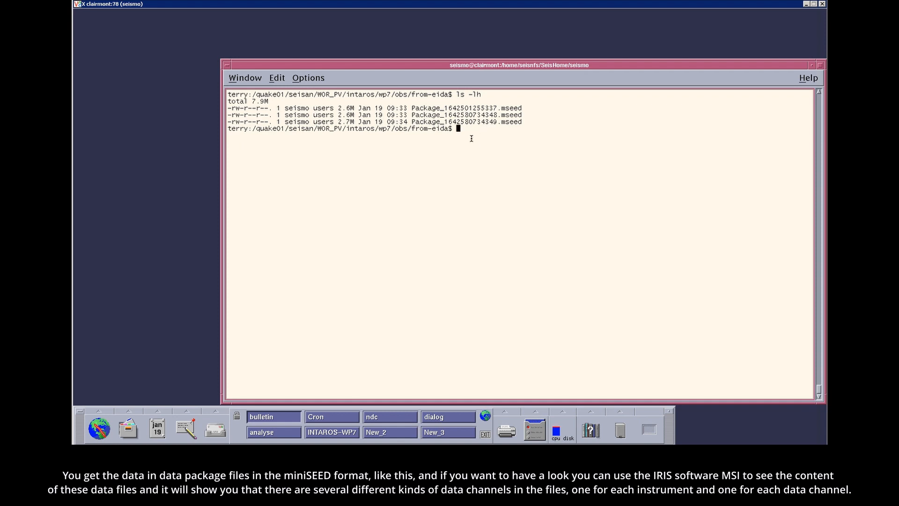
{"action": "type", "text": "msi -T"}
{"action": "double_click", "coordinate": [469, 108]}
{"action": "middle_click", "coordinate": [532, 149]}
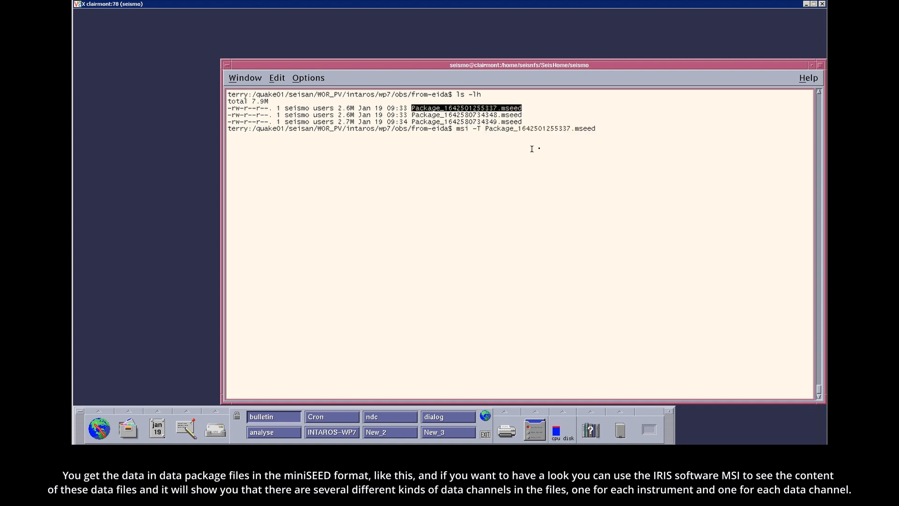
{"action": "key", "text": "Return"}
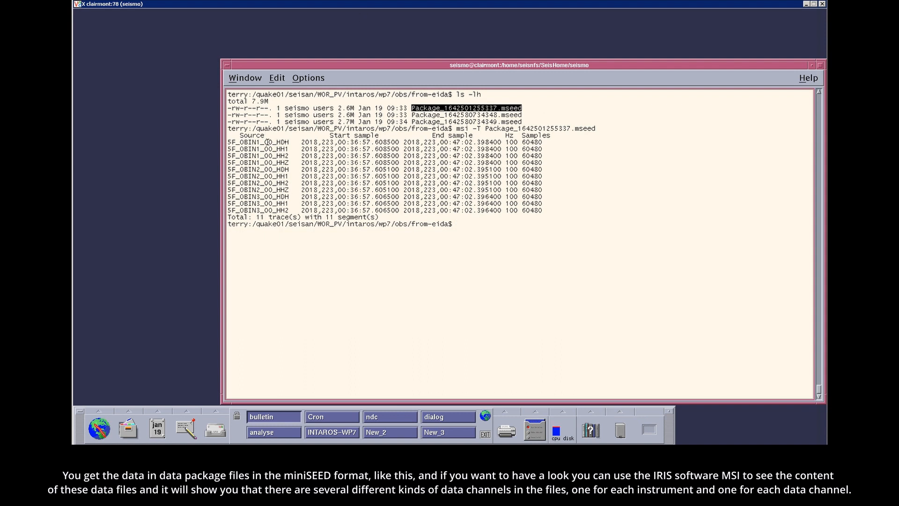
{"action": "left_click_drag", "start_coordinate": [290, 141], "coordinate": [233, 142]}
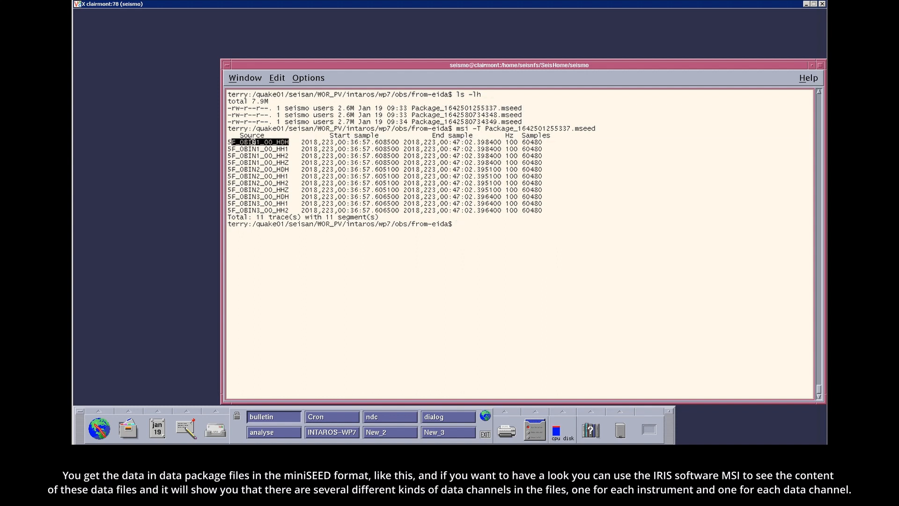
{"action": "left_click", "coordinate": [275, 149]}
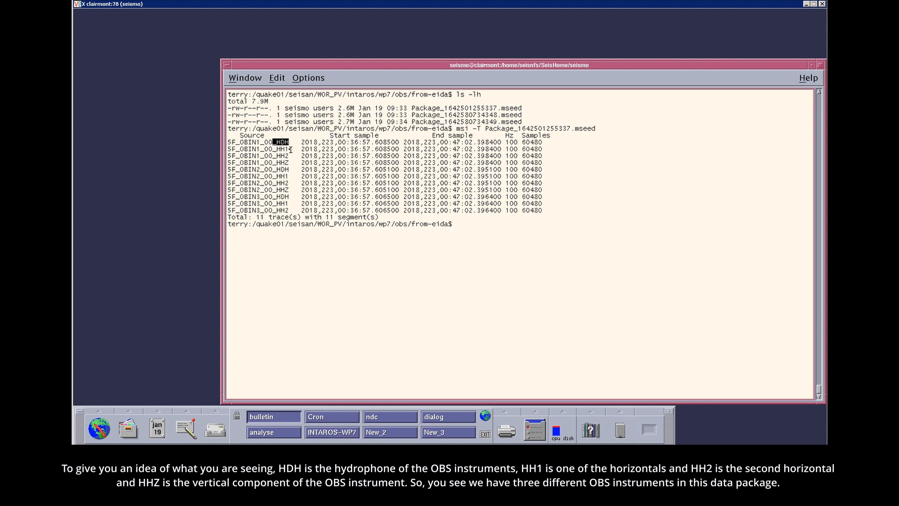
{"action": "left_click", "coordinate": [289, 158]}
{"action": "left_click_drag", "start_coordinate": [289, 162], "coordinate": [227, 164]}
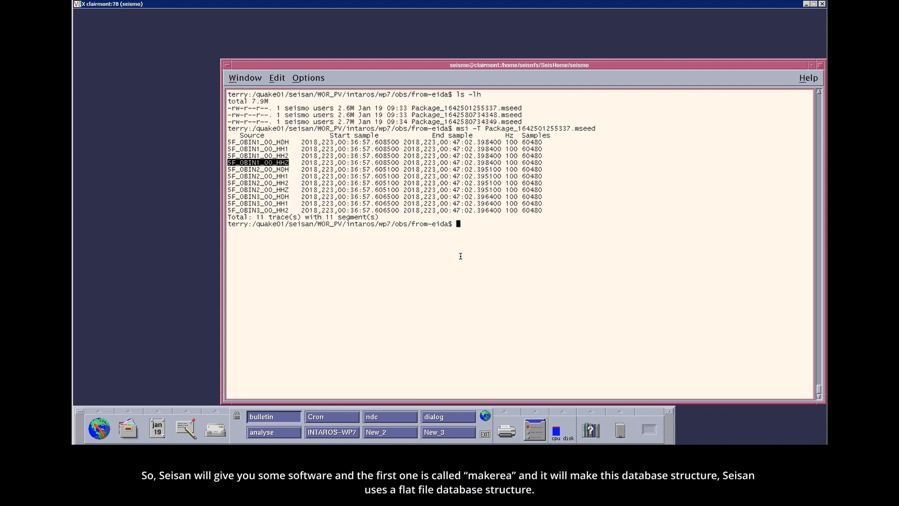
- Run makerea with base name PV, start time 201801 and end time 202012
{"action": "type", "text": "makerea"}
{"action": "key", "text": "Return"}
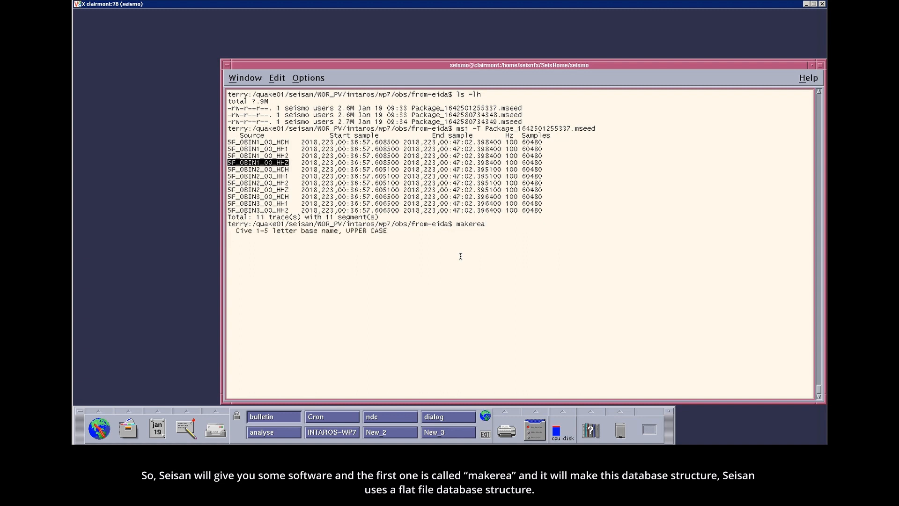
{"action": "type", "text": "PV"}
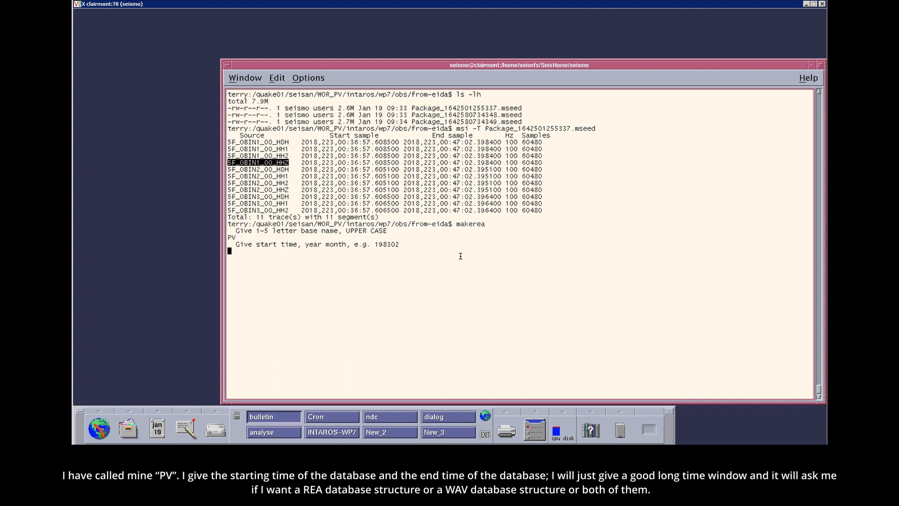
{"action": "type", "text": "201801"}
{"action": "key", "text": "Return"}
{"action": "type", "text": "20"}
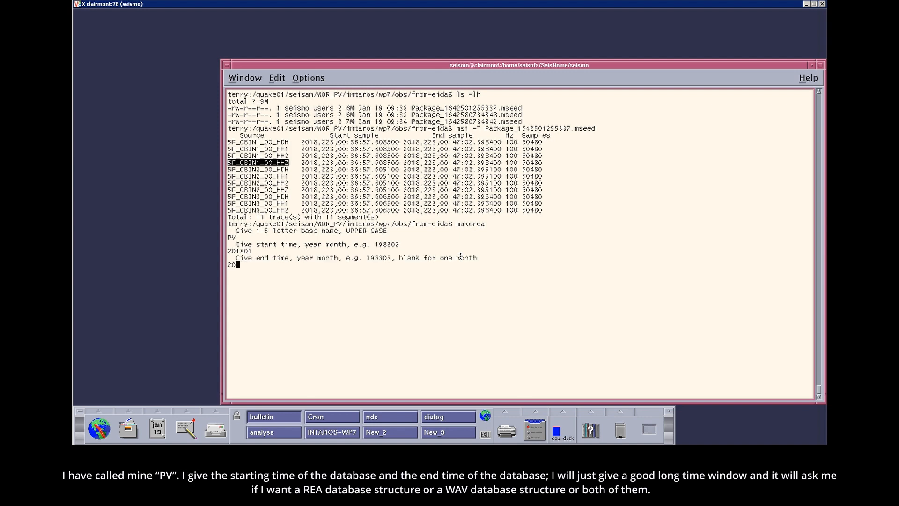
{"action": "type", "text": "2012"}
{"action": "key", "text": "Return"}
- Choose BOTH to create the REA and WAV directory structures for the PV database
{"action": "left_click", "coordinate": [274, 271]}
{"action": "left_click_drag", "start_coordinate": [274, 272], "coordinate": [260, 271]}
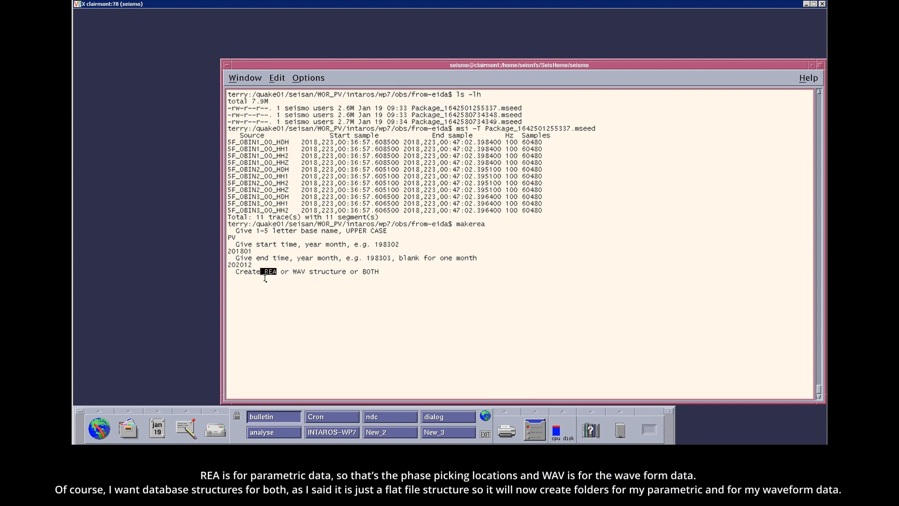
{"action": "double_click", "coordinate": [302, 272]}
{"action": "type", "text": "BOTH"}
{"action": "key", "text": "Return"}
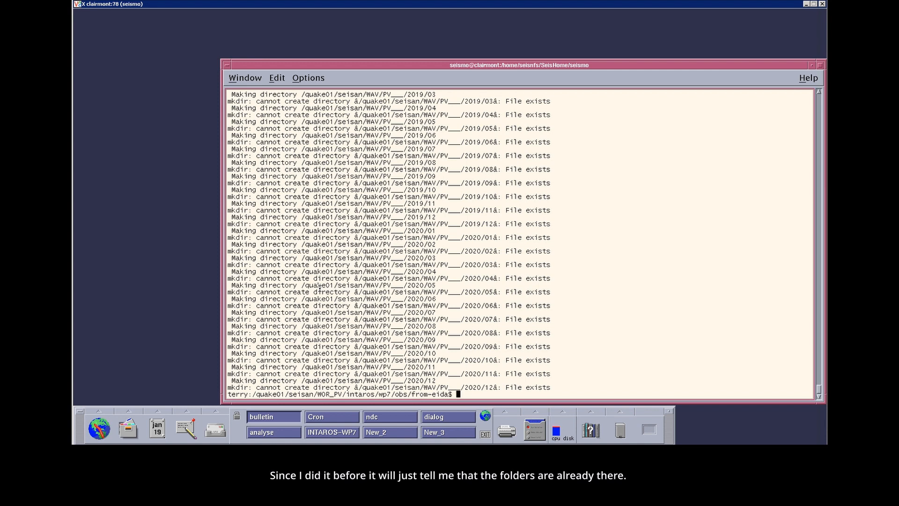
- List the downloaded packages with ls -l and run wavetool on Package_1642501255337.mseed
{"action": "type", "text": "ls -l"}
{"action": "key", "text": "Return"}
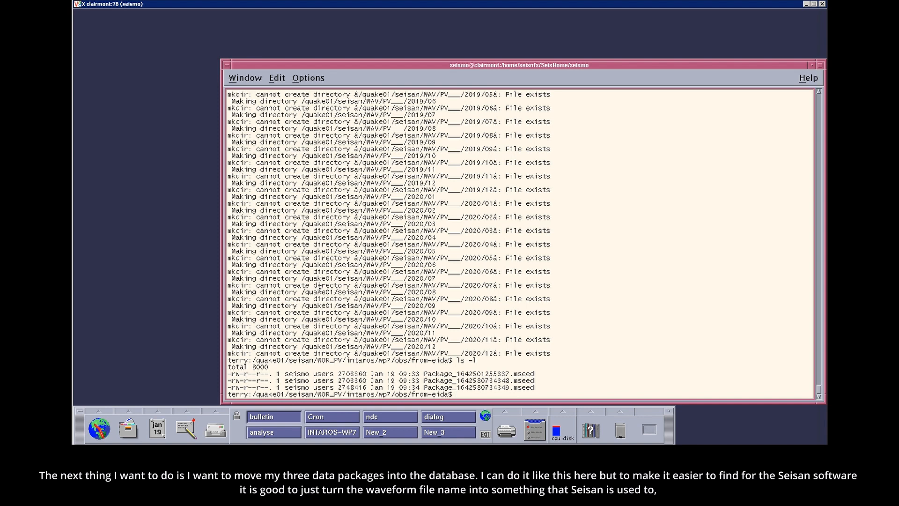
{"action": "type", "text": "w"}
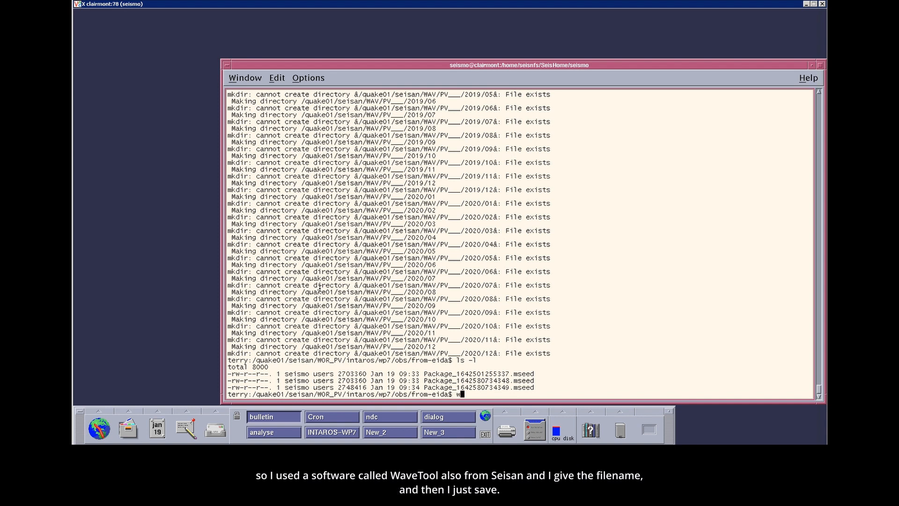
{"action": "type", "text": "avetool"}
{"action": "key", "text": "Return"}
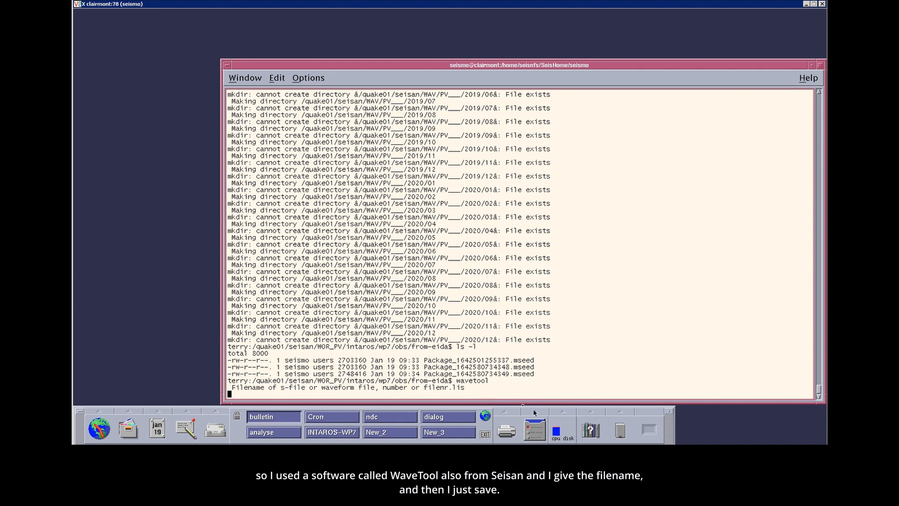
{"action": "double_click", "coordinate": [479, 360]}
{"action": "middle_click", "coordinate": [490, 345]}
{"action": "key", "text": "Return"}
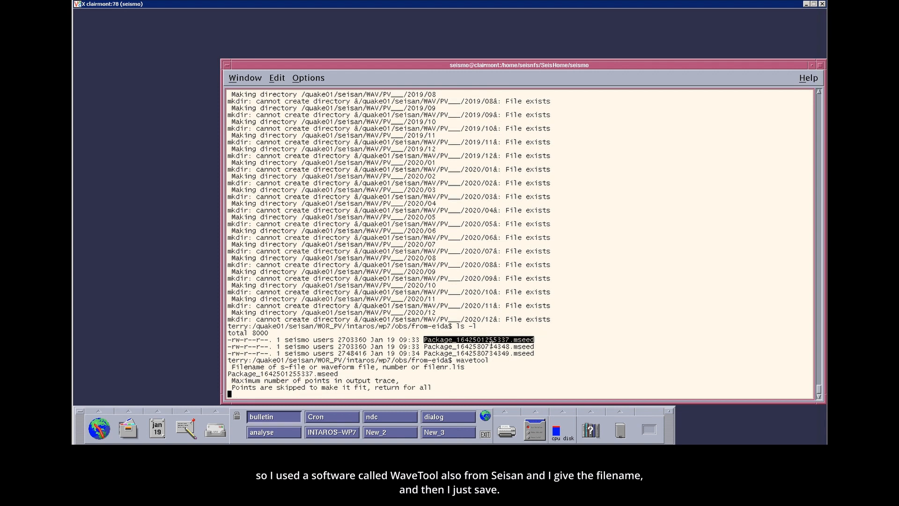
- Convert the first package's complete data to MSEED format, keeping all points with no ground motion output and no filter
{"action": "key", "text": "Return"}
{"action": "key", "text": "Return"}
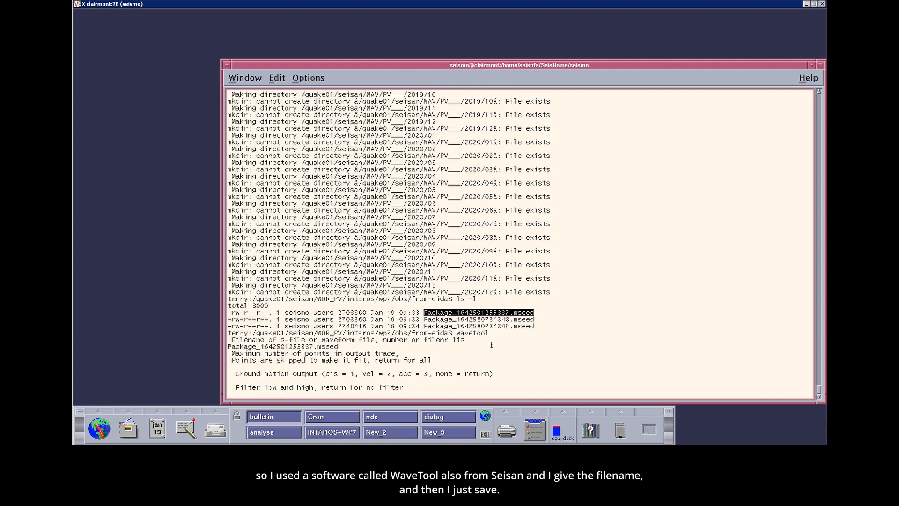
{"action": "key", "text": "Return"}
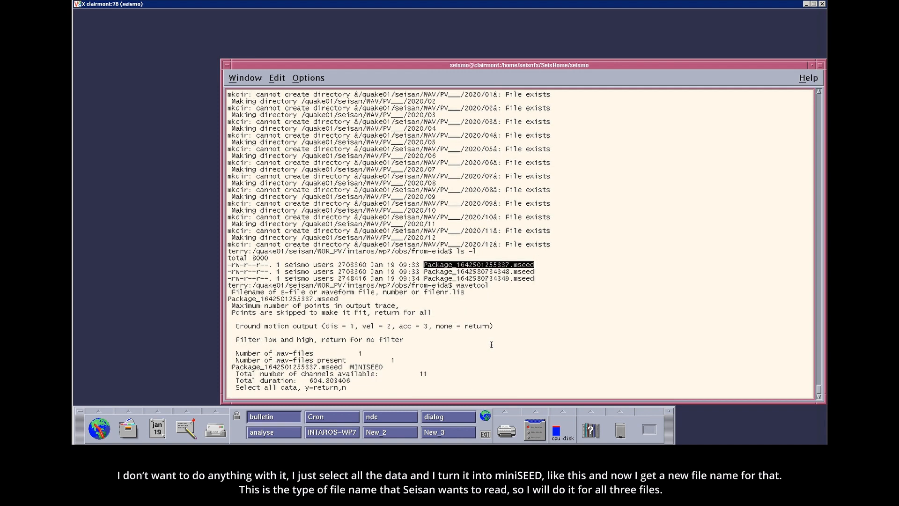
{"action": "key", "text": "Return"}
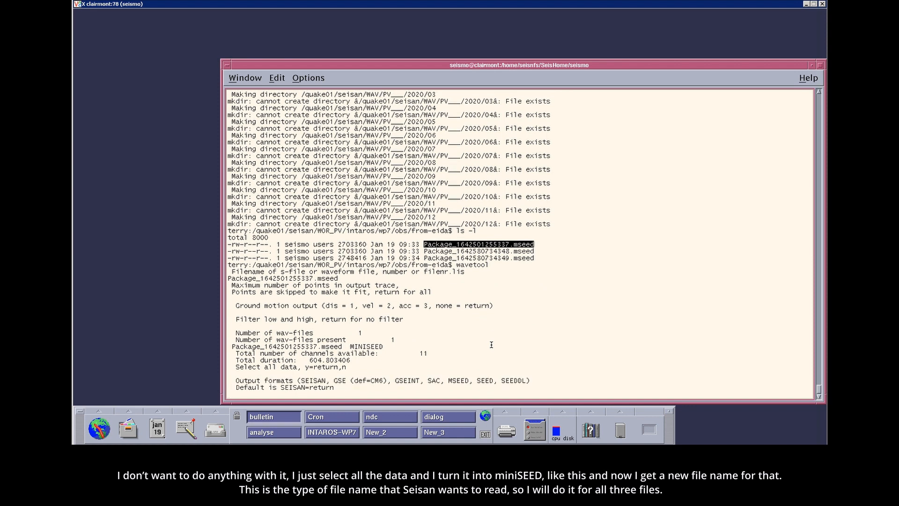
{"action": "type", "text": "MSEED"}
{"action": "key", "text": "Return"}
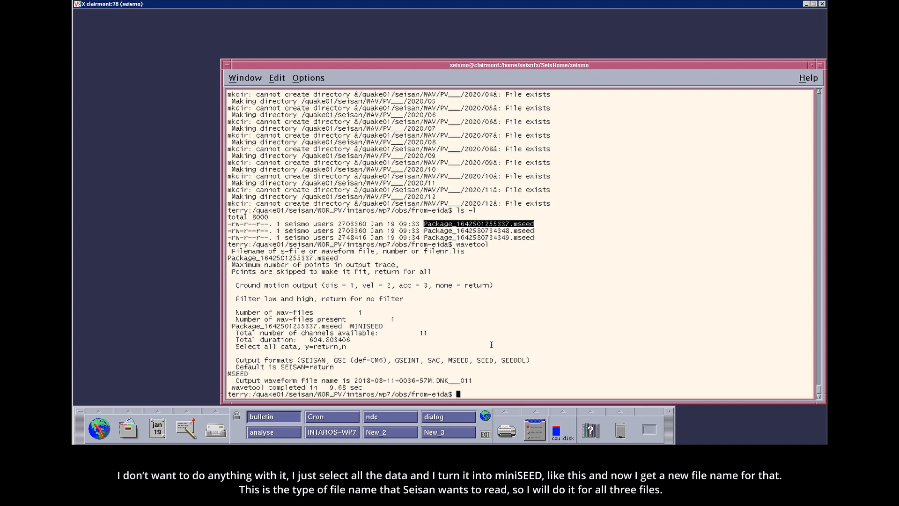
- Run wavetool again with Package_1642580734348.mseed as the input waveform file
{"action": "key", "text": "Up"}
{"action": "left_click_drag", "start_coordinate": [356, 382], "coordinate": [432, 377]}
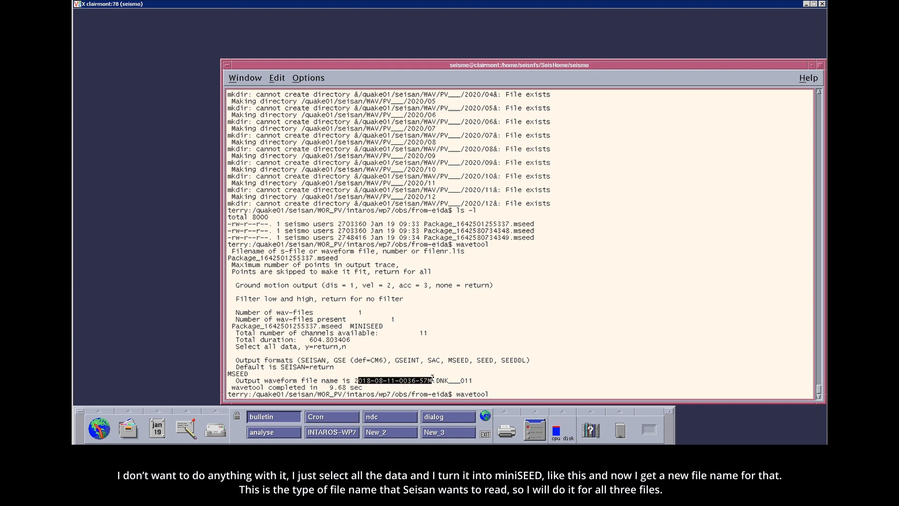
{"action": "left_click", "coordinate": [444, 346]}
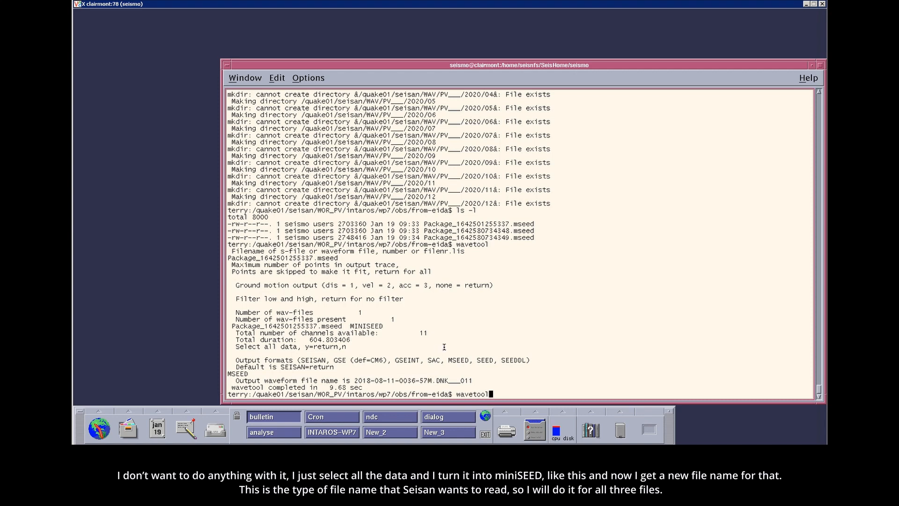
{"action": "key", "text": "Return"}
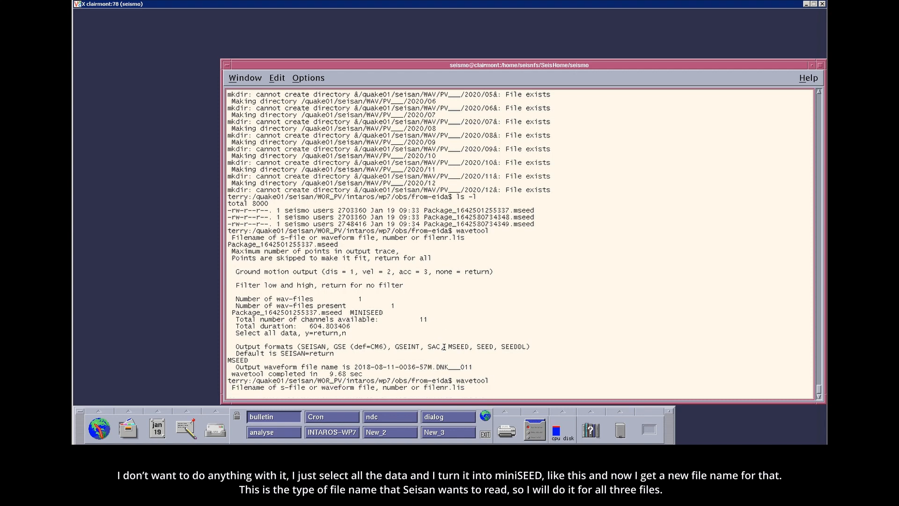
{"action": "double_click", "coordinate": [502, 217]}
{"action": "middle_click", "coordinate": [514, 243]}
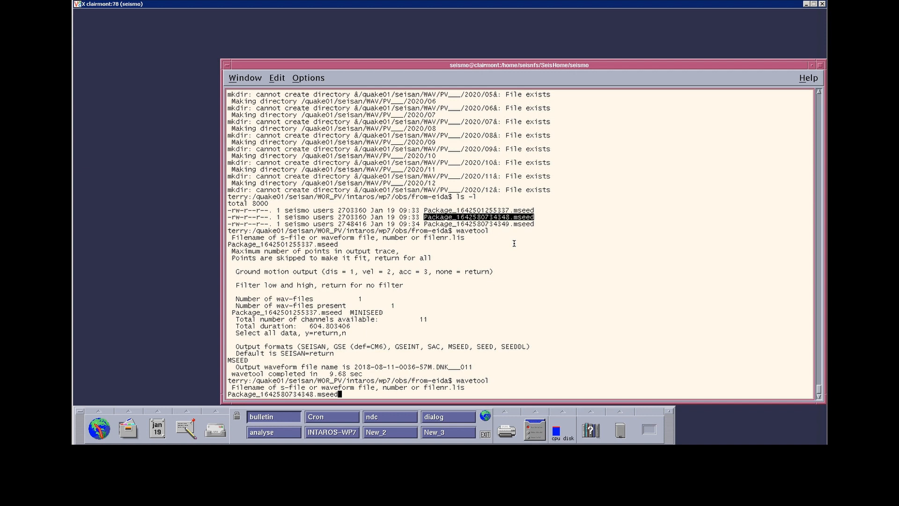
{"action": "key", "text": "Return"}
{"action": "key", "text": "Return"}
{"action": "key", "text": "Return"}
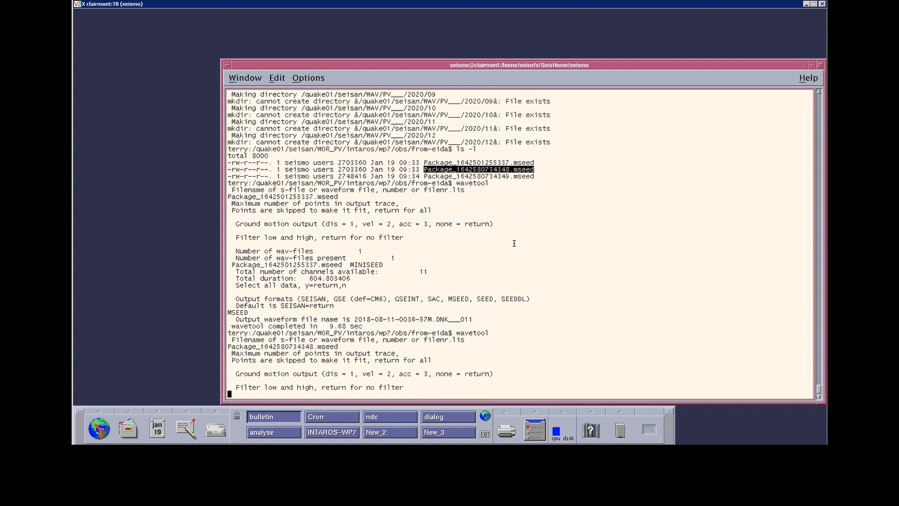
- Write all data of the second package as MSEED, accepting the defaults for points, ground motion and filter
{"action": "key", "text": "Return"}
{"action": "key", "text": "Return"}
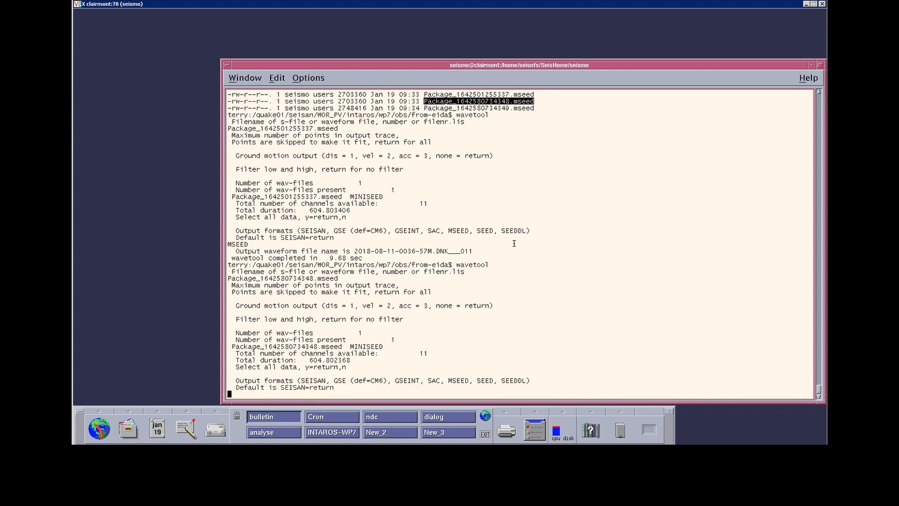
{"action": "type", "text": "MSEED"}
- List the directory contents with ls -l and run wavetool with Package_1642580734349.mseed as the input waveform file
{"action": "key", "text": "Return"}
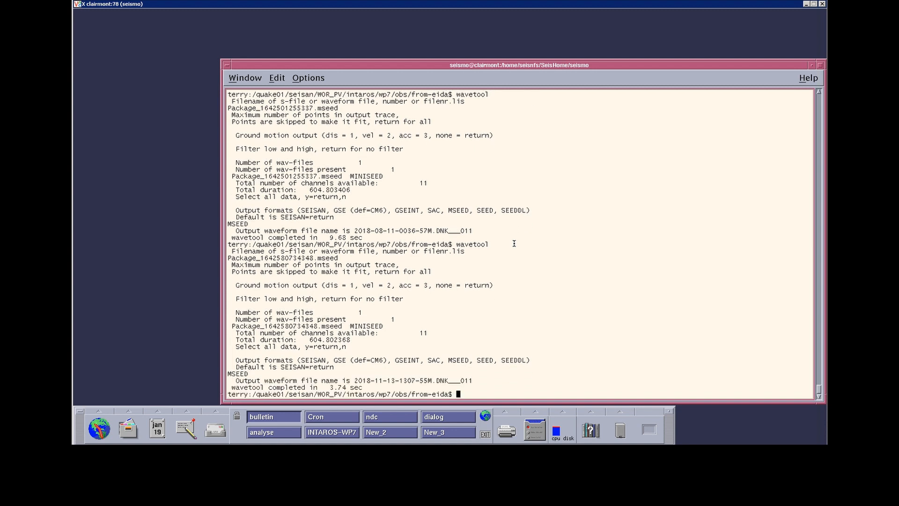
{"action": "type", "text": "ls -l"}
{"action": "key", "text": "Return"}
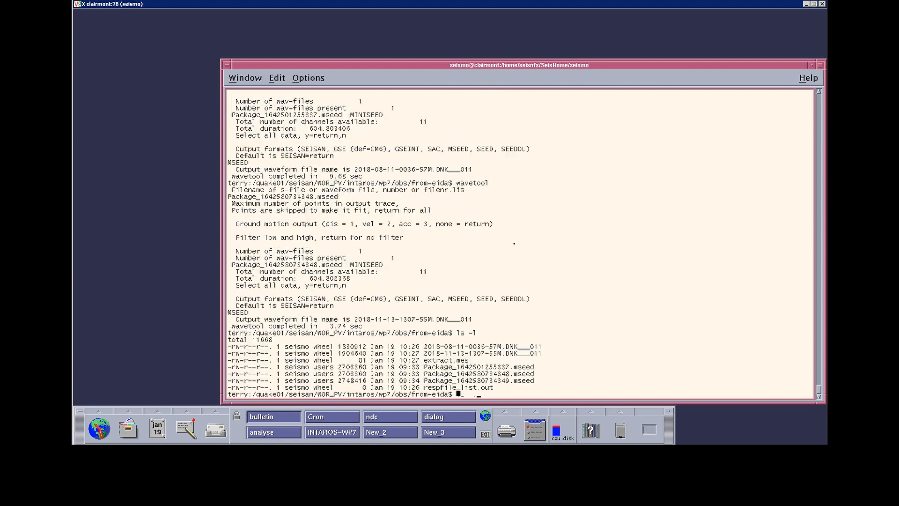
{"action": "key", "text": "Up"}
{"action": "key", "text": "Up"}
{"action": "key", "text": "Return"}
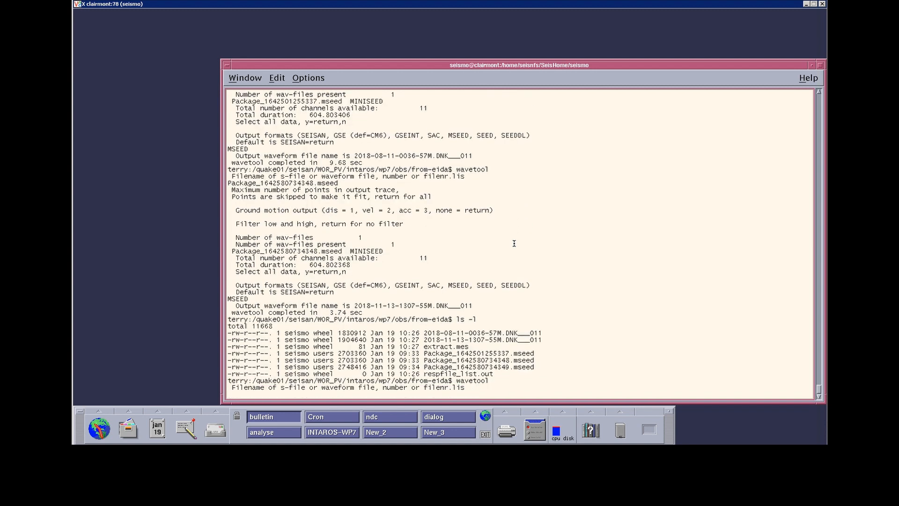
{"action": "double_click", "coordinate": [505, 367]}
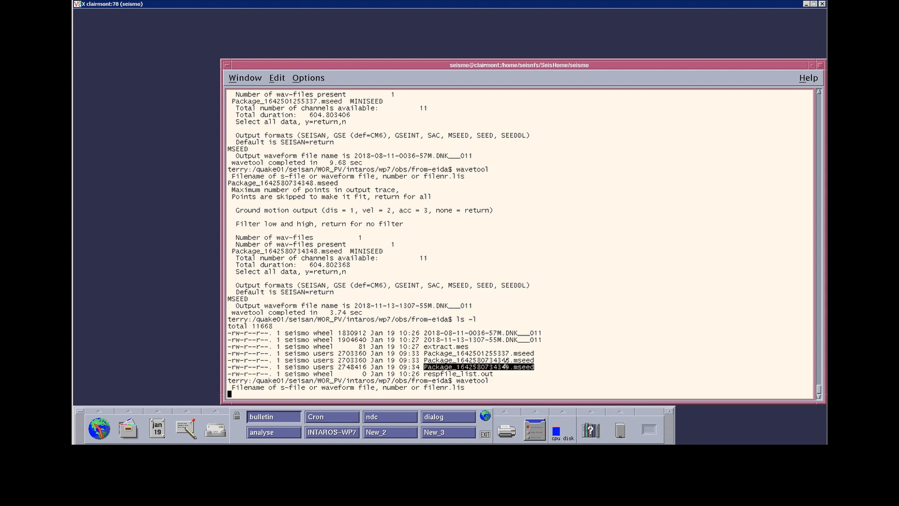
{"action": "middle_click", "coordinate": [510, 354]}
{"action": "key", "text": "Return"}
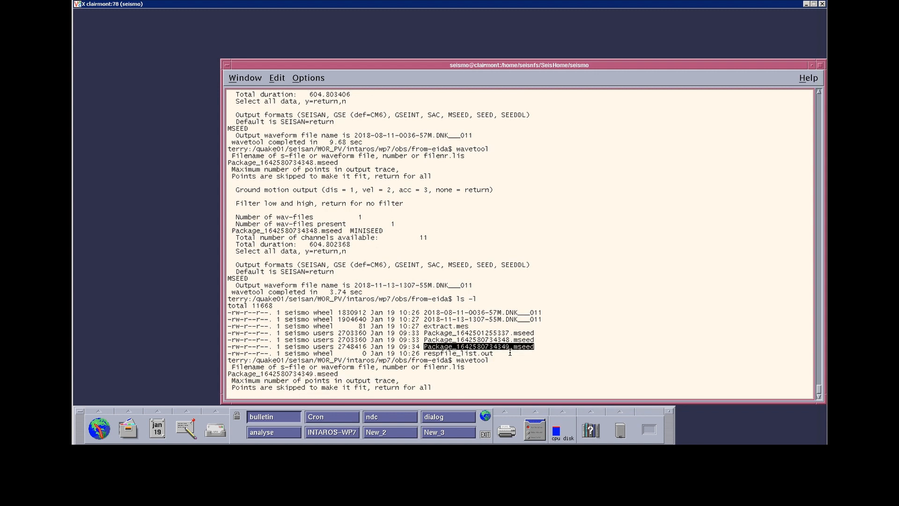
- Convert all data of the third package to MSEED, accepting the defaults for points, ground motion and filter
{"action": "key", "text": "Return"}
{"action": "key", "text": "Return"}
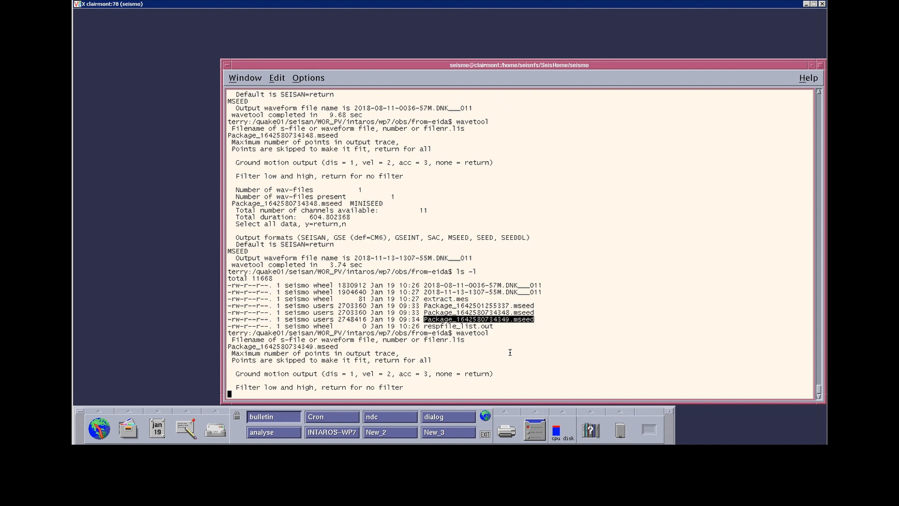
{"action": "key", "text": "Return"}
{"action": "key", "text": "Return"}
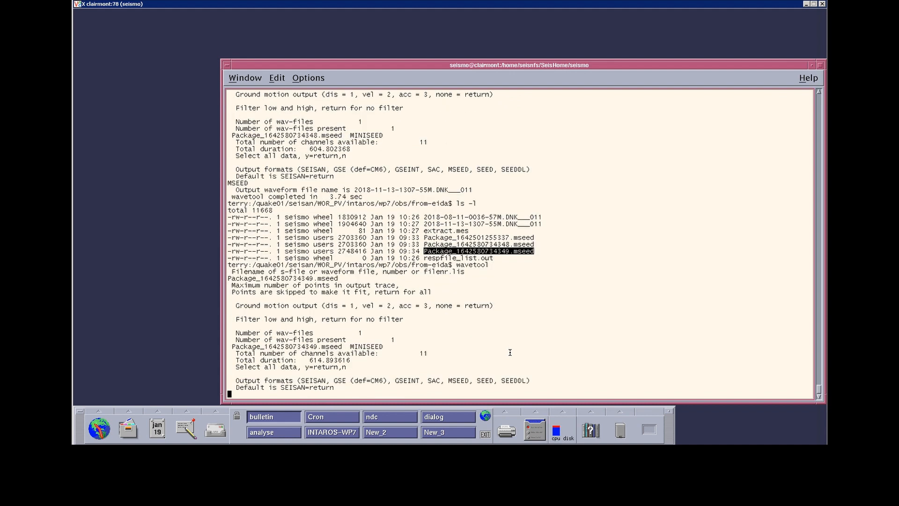
{"action": "type", "text": "MSEED"}
{"action": "key", "text": "Return"}
- List the directory with ls -l and compare the converted waveform files with the original packages
{"action": "type", "text": "ls -l"}
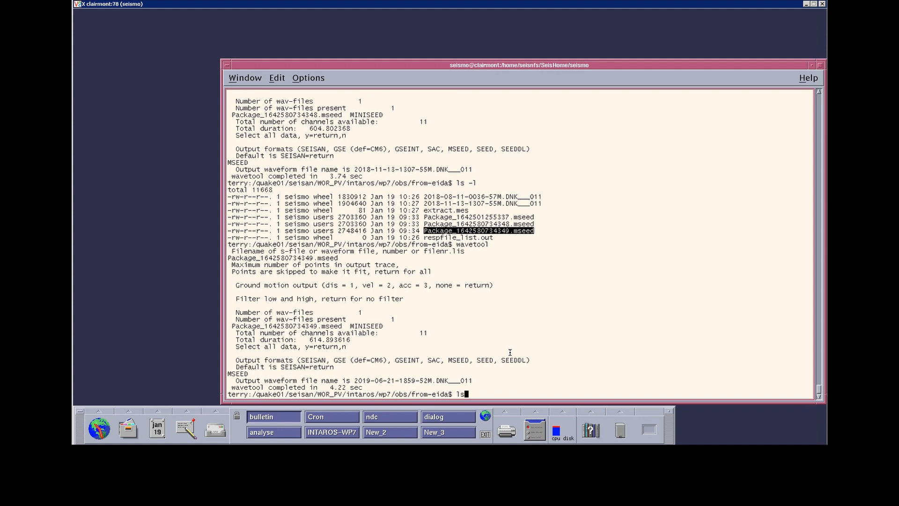
{"action": "key", "text": "Return"}
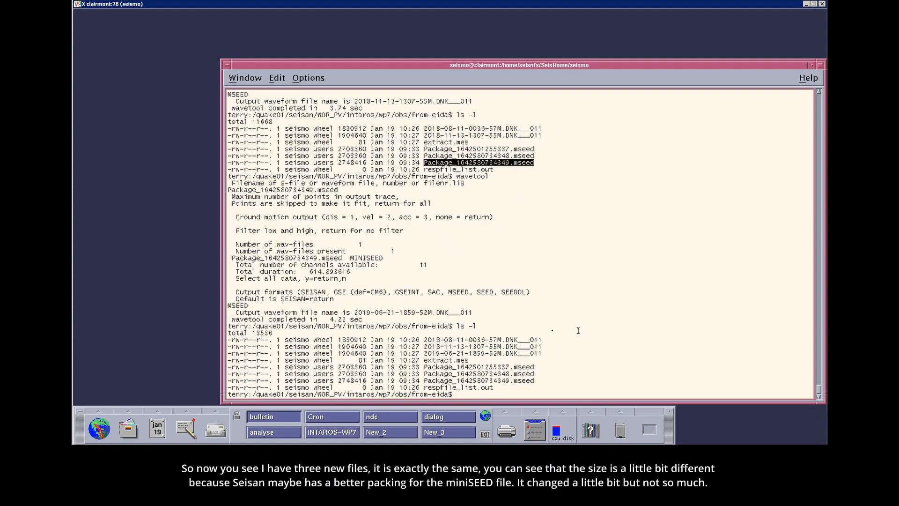
{"action": "left_click_drag", "start_coordinate": [542, 347], "coordinate": [456, 346]}
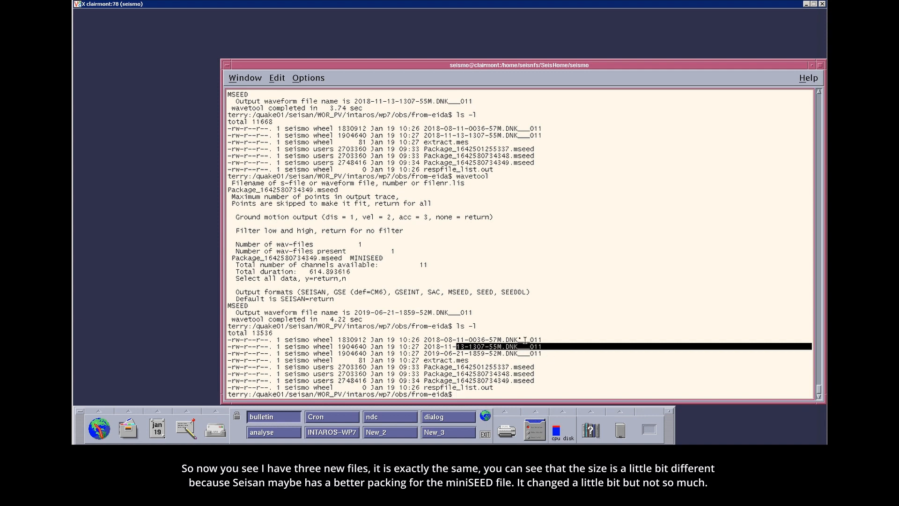
{"action": "left_click", "coordinate": [539, 371]}
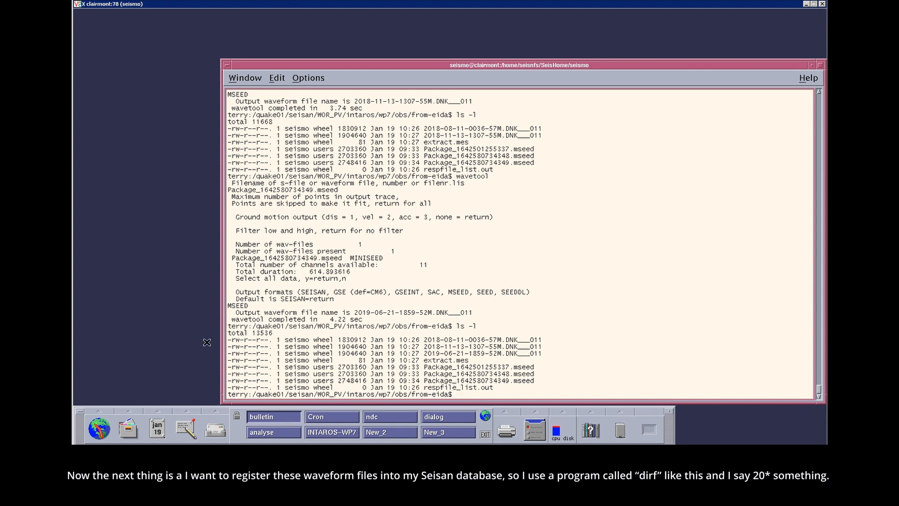
{"action": "triple_click", "coordinate": [515, 325]}
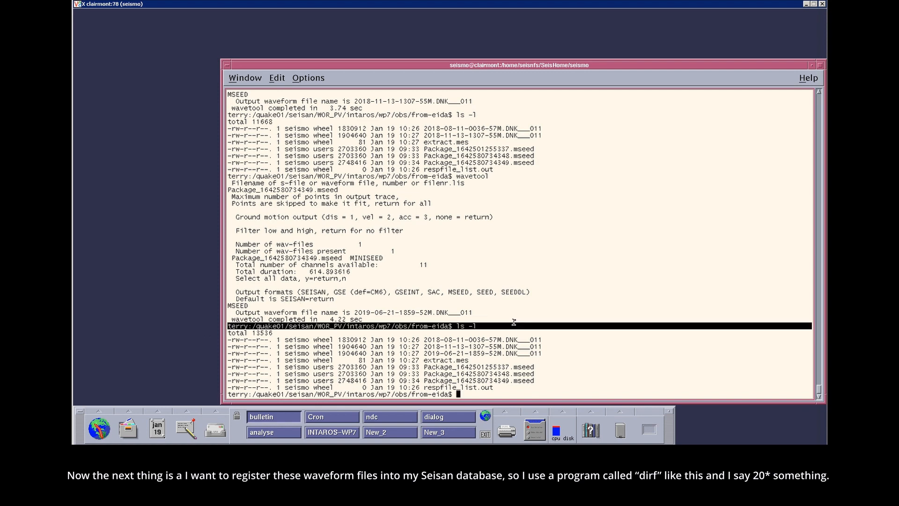
{"action": "type", "text": "fin"}
{"action": "key", "text": "BackSpace"}
{"action": "key", "text": "BackSpace"}
{"action": "key", "text": "BackSpace"}
{"action": "type", "text": "fin"}
{"action": "key", "text": "BackSpace"}
{"action": "key", "text": "BackSpace"}
{"action": "key", "text": "BackSpace"}
{"action": "type", "text": "filel"}
{"action": "key", "text": "BackSpace"}
{"action": "key", "text": "BackSpace"}
{"action": "key", "text": "BackSpace"}
{"action": "key", "text": "BackSpace"}
{"action": "key", "text": "BackSpace"}
{"action": "key", "text": "BackSpace"}
- Try to create a numbered list of the converted waveform files with dirf 20*
{"action": "type", "text": "dirf 20*"}
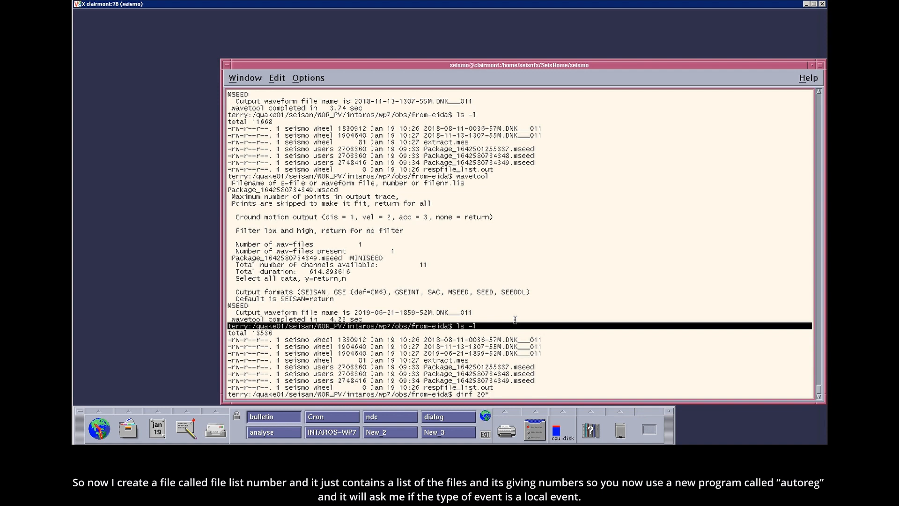
{"action": "key", "text": "Return"}
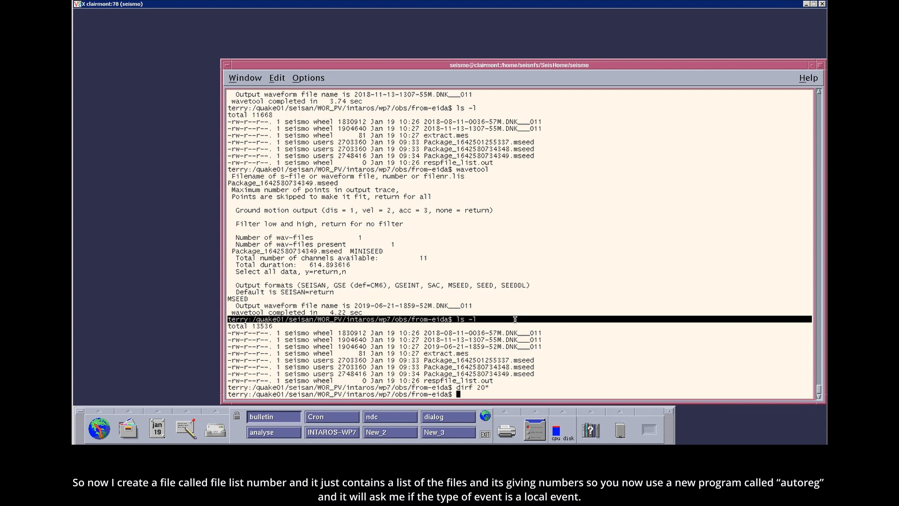
- Create the numbered list of converted waveform files with dirf 2* and display the contents of filenr.lis
{"action": "type", "text": "dirf c2*"}
{"action": "key", "text": "BackSpace"}
{"action": "key", "text": "BackSpace"}
{"action": "key", "text": "BackSpace"}
{"action": "type", "text": "2*"}
{"action": "key", "text": "Return"}
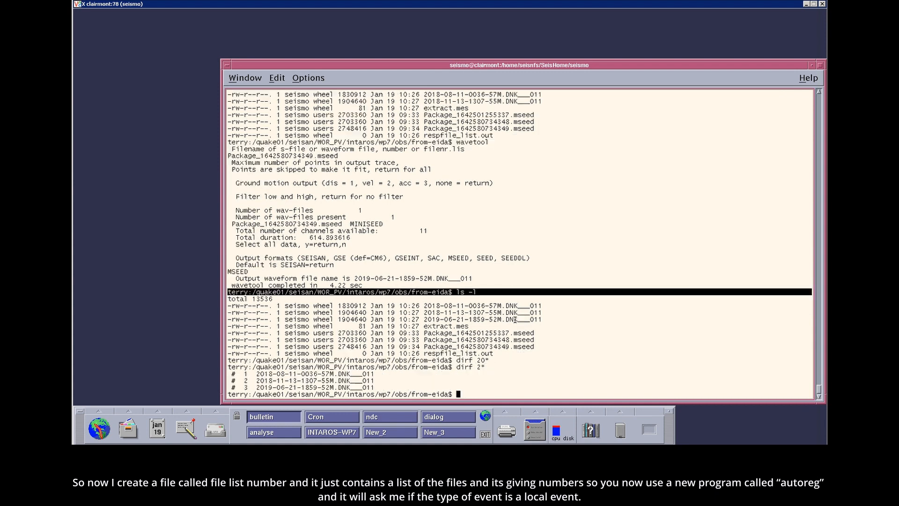
{"action": "type", "text": "cat filenr.lis"}
{"action": "key", "text": "Return"}
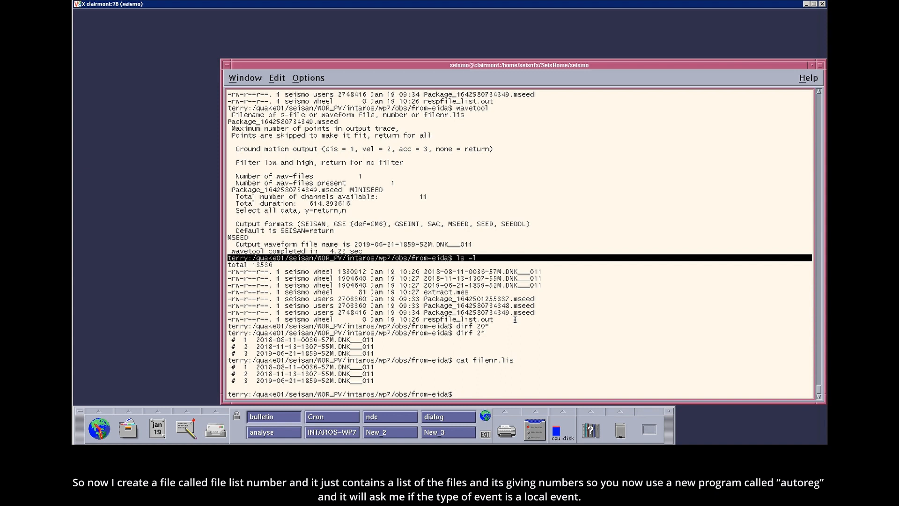
- Run autoreg with local event type L for all events and copy the waveform files to the WAV main folder
{"action": "type", "text": "autoreg"}
{"action": "key", "text": "Return"}
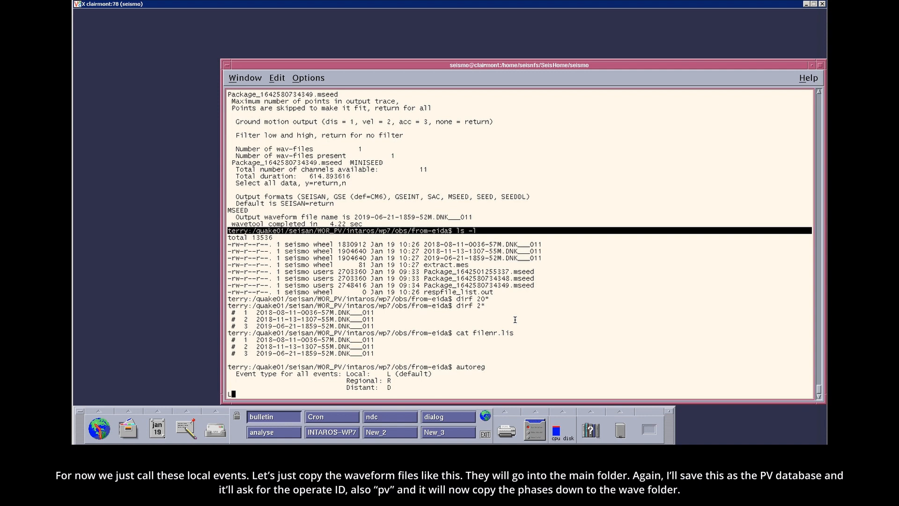
{"action": "key", "text": "Return"}
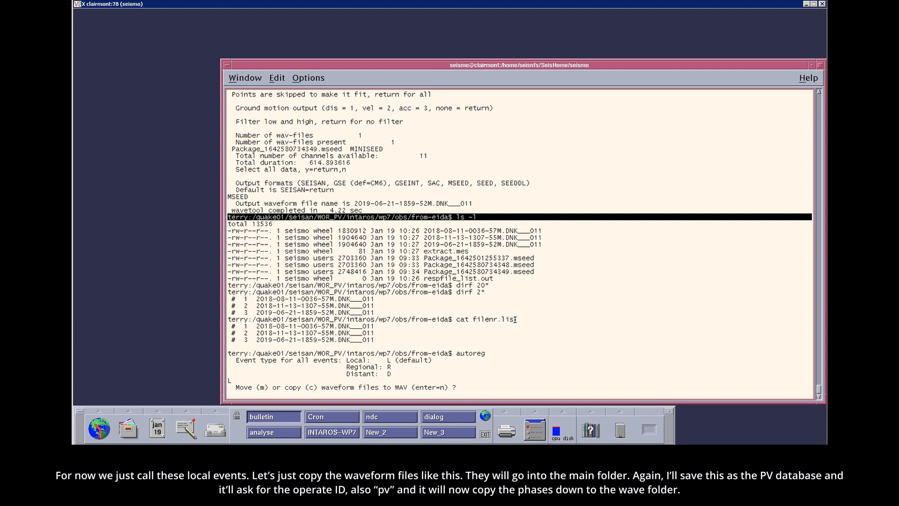
{"action": "key", "text": "Return"}
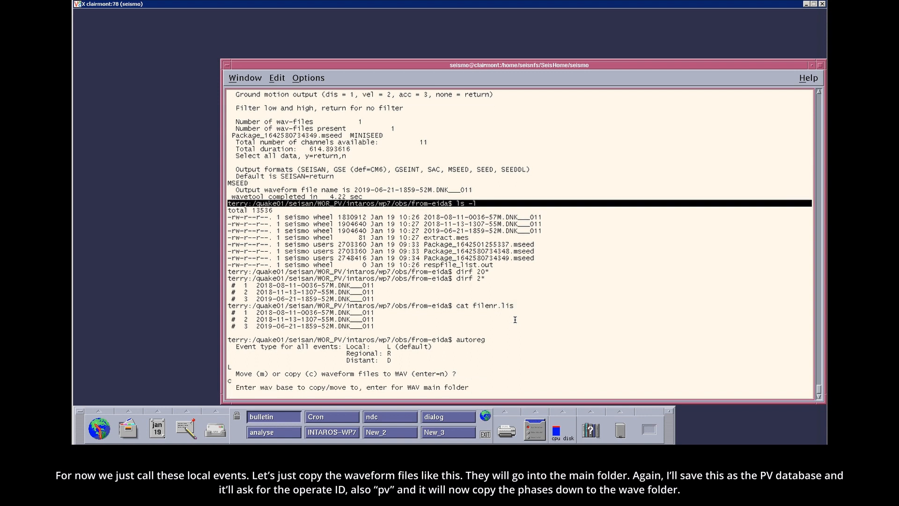
{"action": "key", "text": "Return"}
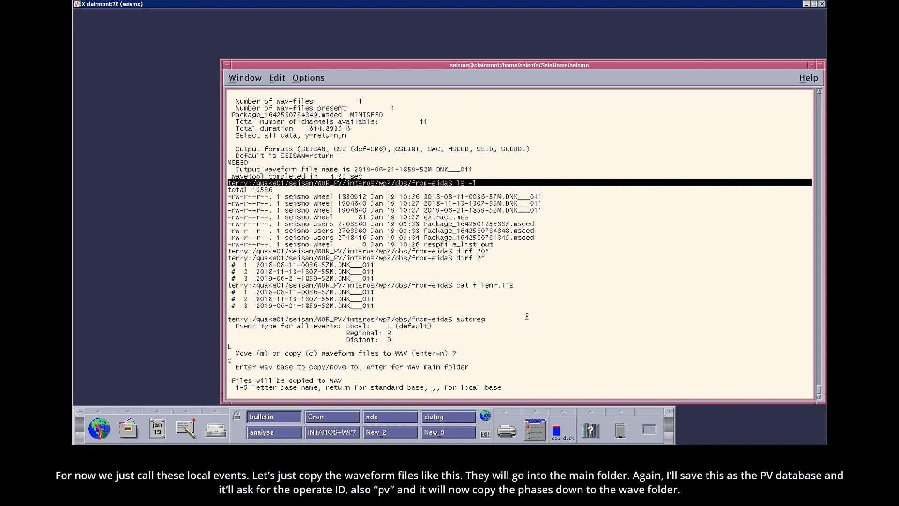
- Register the events in the PV database with operator code pv
{"action": "type", "text": "PV"}
{"action": "key", "text": "Return"}
{"action": "type", "text": "pv"}
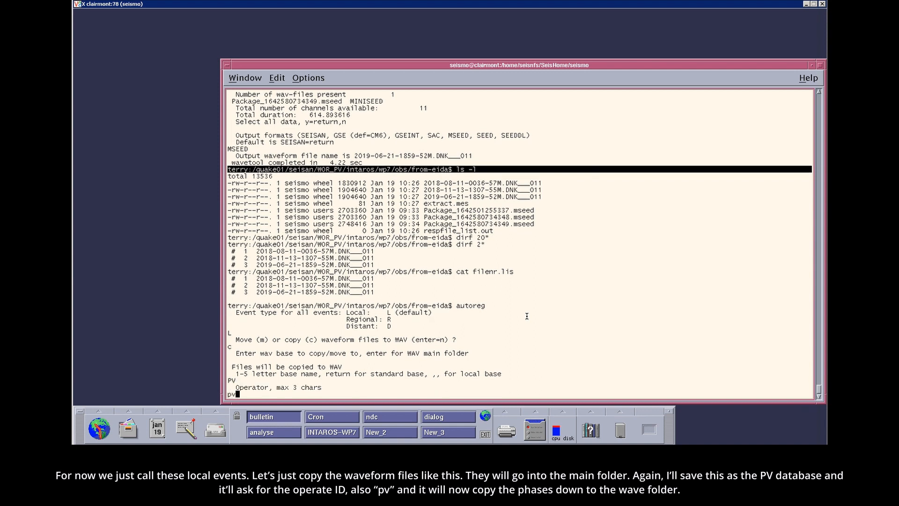
{"action": "key", "text": "Return"}
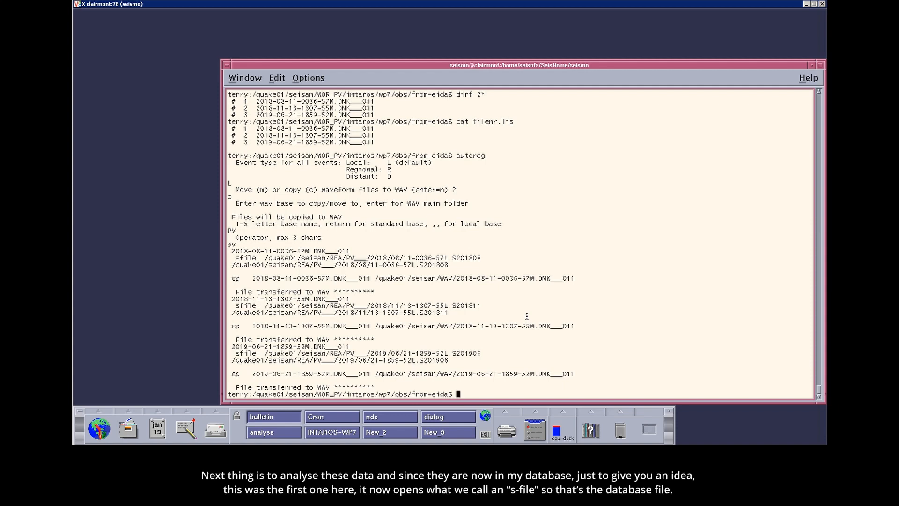
- Move up to the obs directory and examine the first registered event's s-file path and its waveform copy in WAV
{"action": "type", "text": "cd .."}
{"action": "key", "text": "Return"}
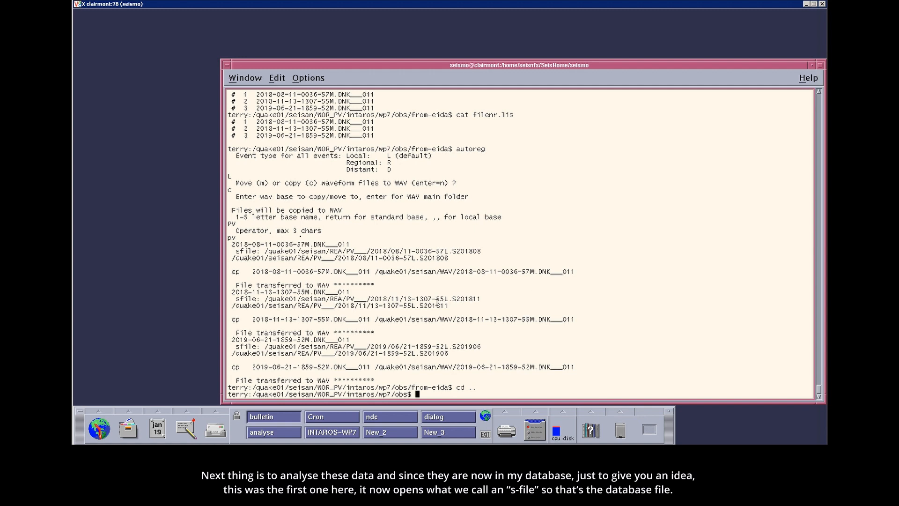
{"action": "left_click_drag", "start_coordinate": [236, 244], "coordinate": [352, 244]}
{"action": "left_click_drag", "start_coordinate": [236, 251], "coordinate": [481, 253]}
{"action": "left_click", "coordinate": [407, 250]}
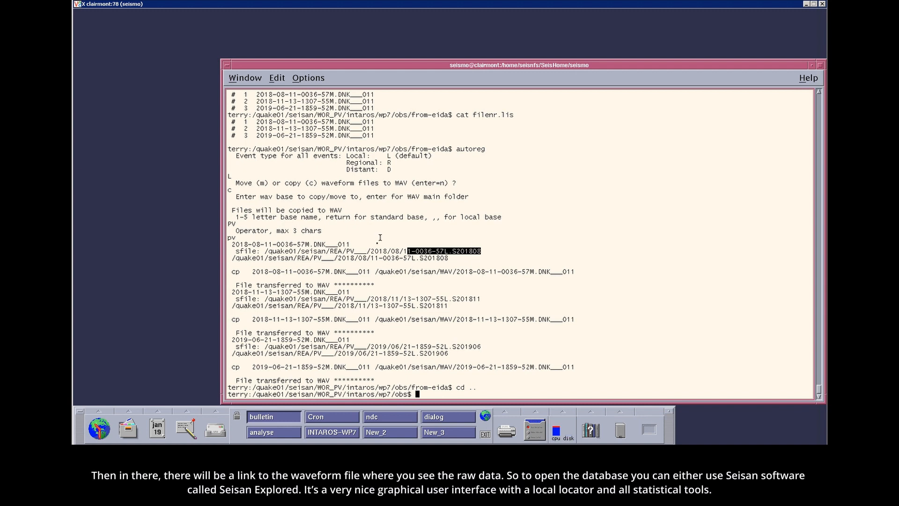
{"action": "left_click_drag", "start_coordinate": [461, 272], "coordinate": [509, 272]}
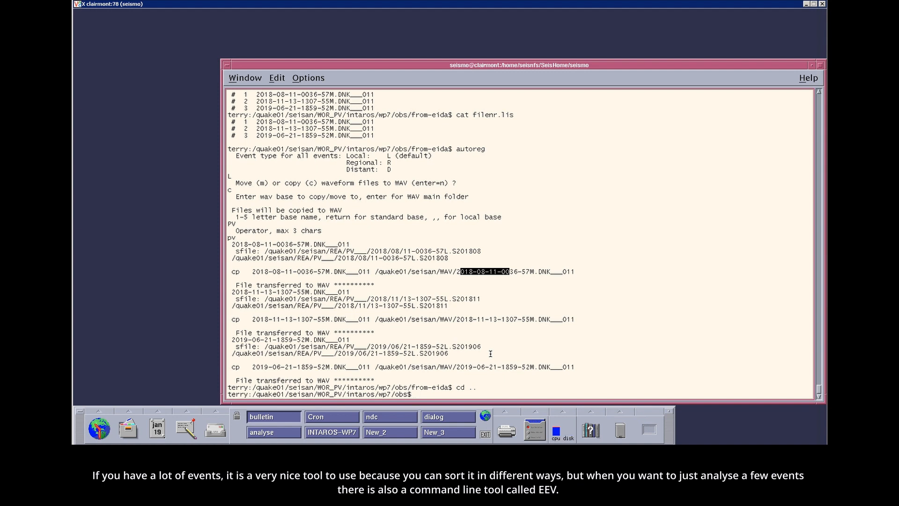
- Open the November 2018 events of the PV database with eev 201811 PV, using operator code pv
{"action": "type", "text": "eev"}
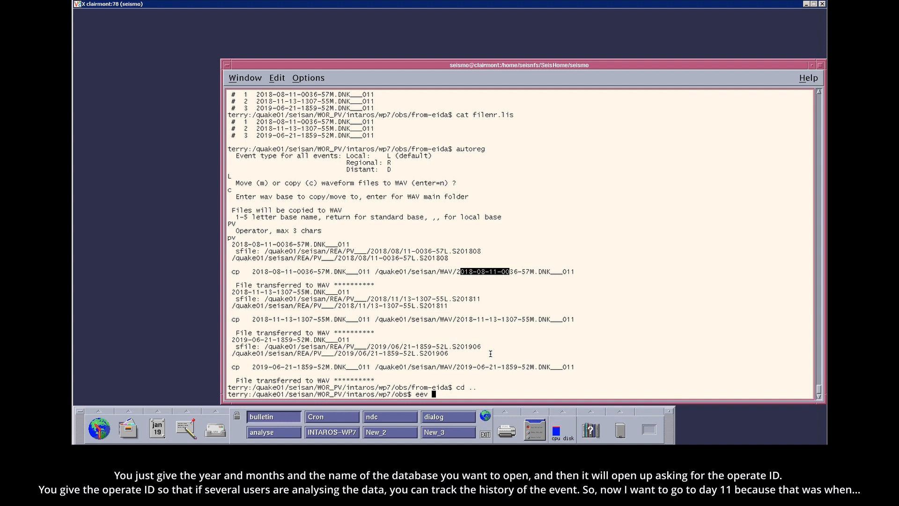
{"action": "type", "text": " 201811 PV"}
{"action": "key", "text": "Return"}
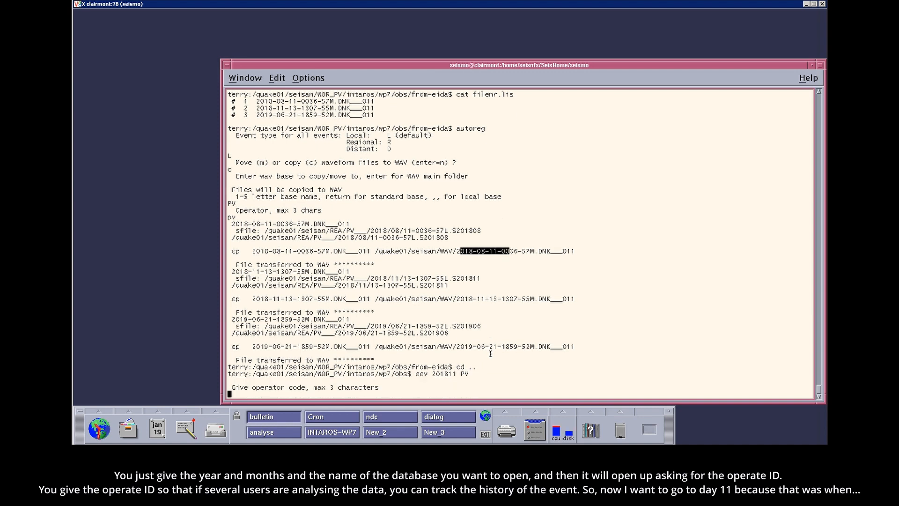
{"action": "type", "text": "pv"}
{"action": "key", "text": "Return"}
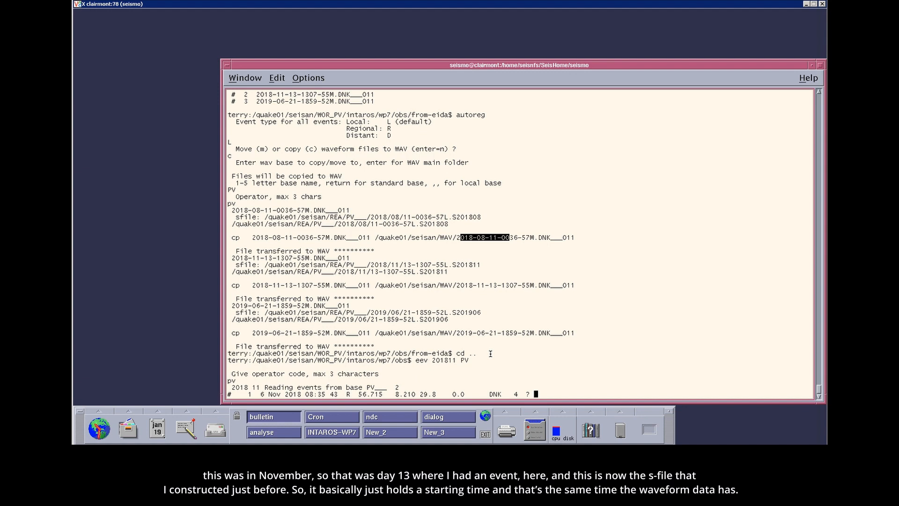
- Go to the day 13 event with d13 and display its s-file to examine the start time, waveform link and header separator
{"action": "type", "text": "13"}
{"action": "key", "text": "Return"}
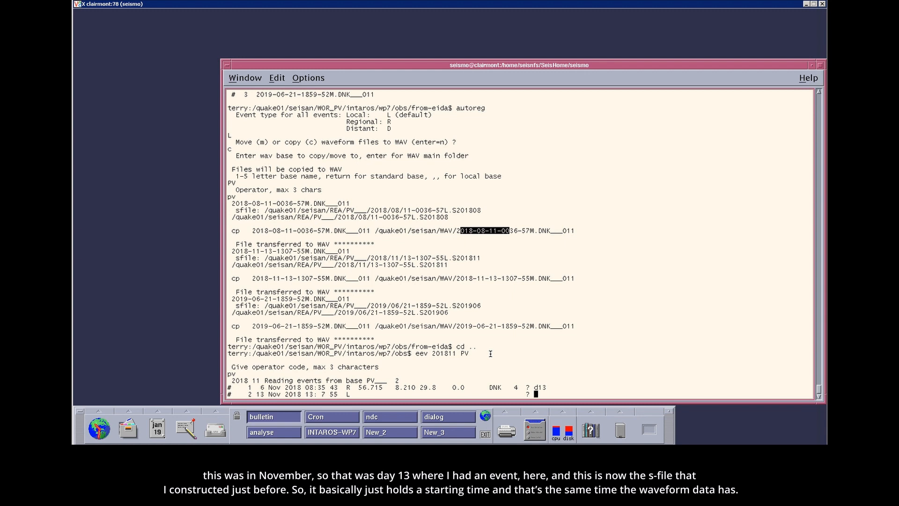
{"action": "type", "text": "t"}
{"action": "key", "text": "Return"}
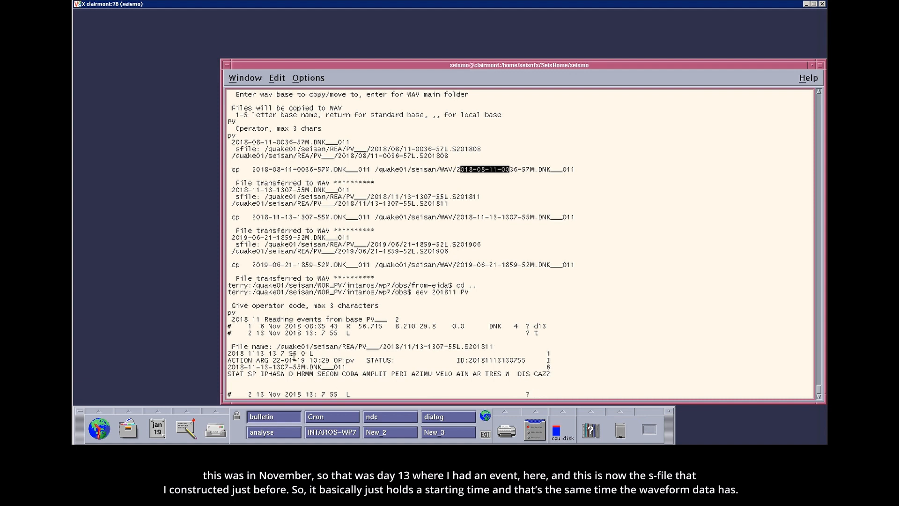
{"action": "left_click_drag", "start_coordinate": [306, 353], "coordinate": [280, 353]}
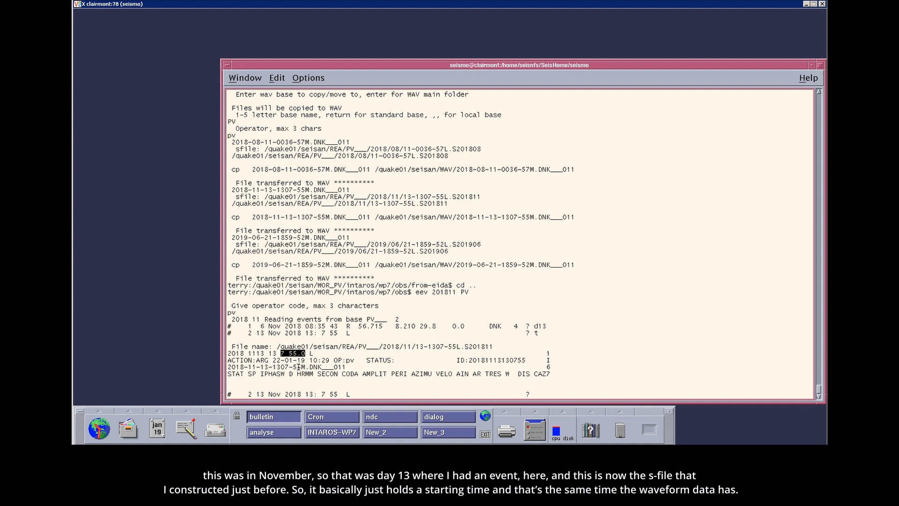
{"action": "left_click_drag", "start_coordinate": [297, 367], "coordinate": [269, 367]}
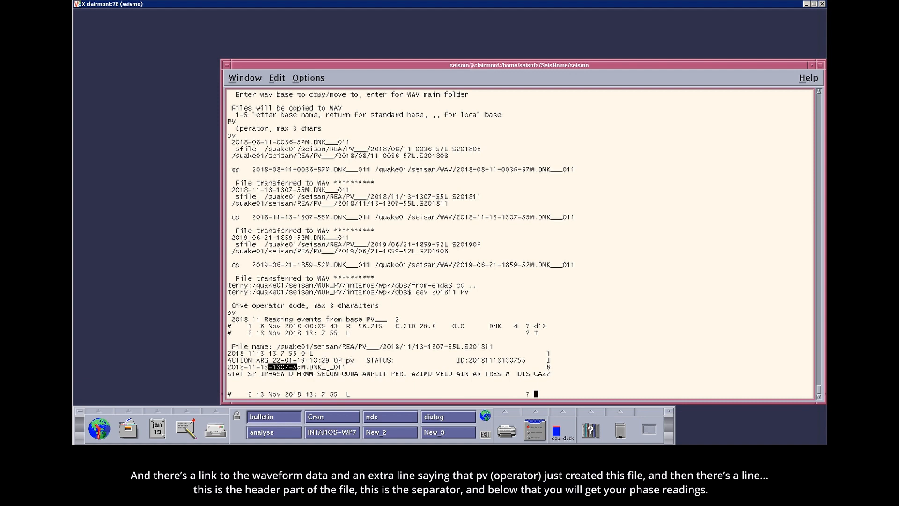
{"action": "left_click_drag", "start_coordinate": [553, 368], "coordinate": [531, 374]}
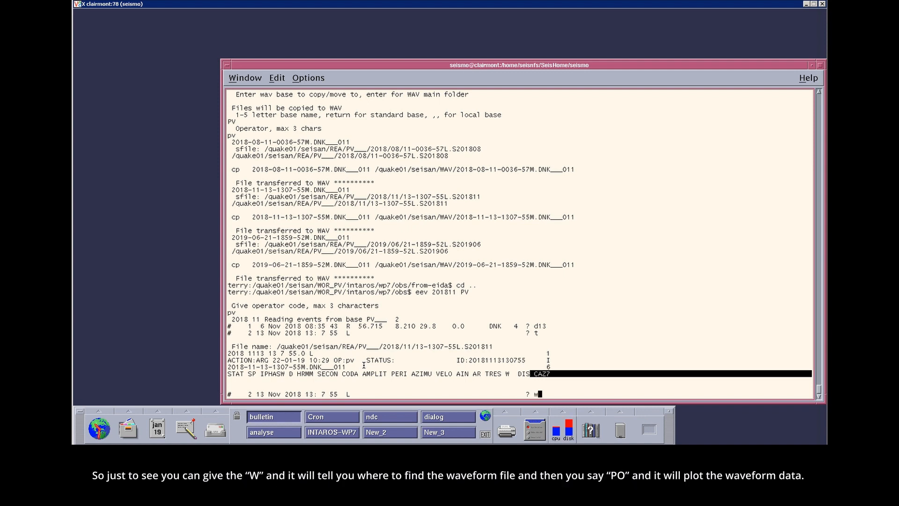
- Look up the event's waveform file path with w, then plot its traces with po and apply the 5.000–9.900 filter
{"action": "key", "text": "Return"}
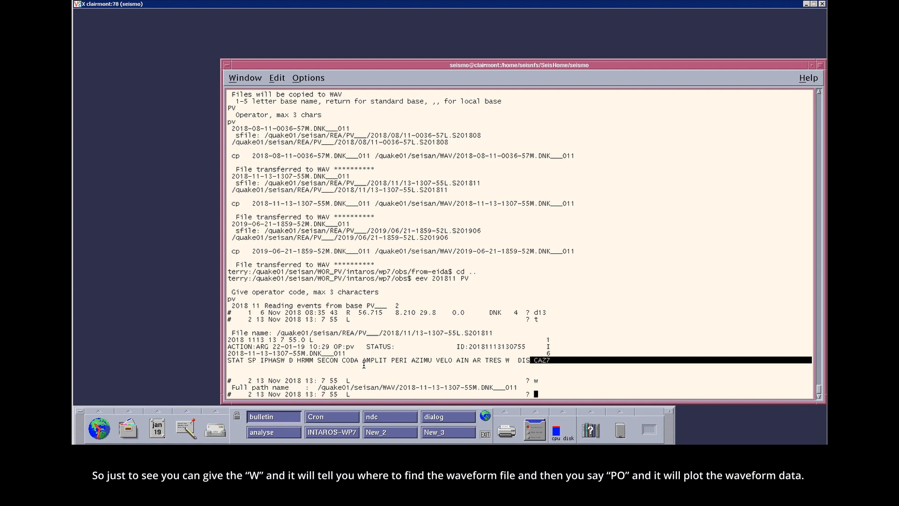
{"action": "type", "text": "po"}
{"action": "key", "text": "Return"}
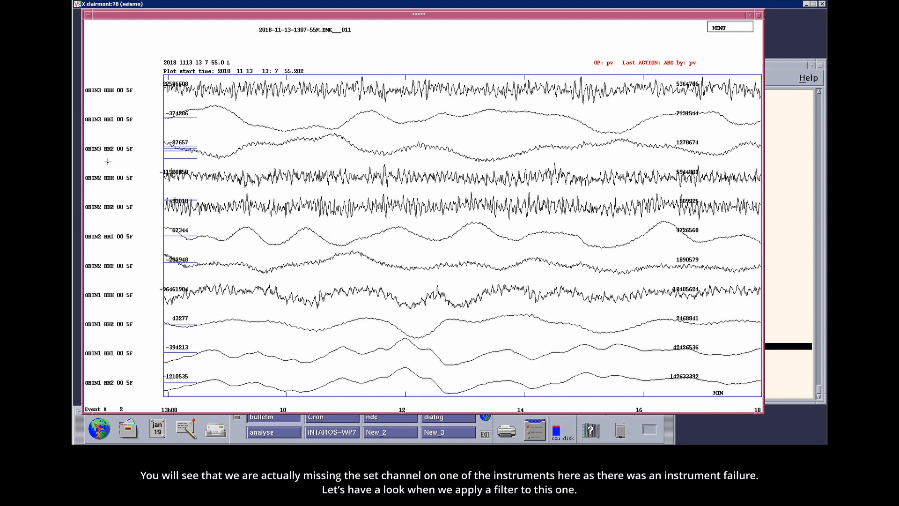
{"action": "key", "text": "underscore"}
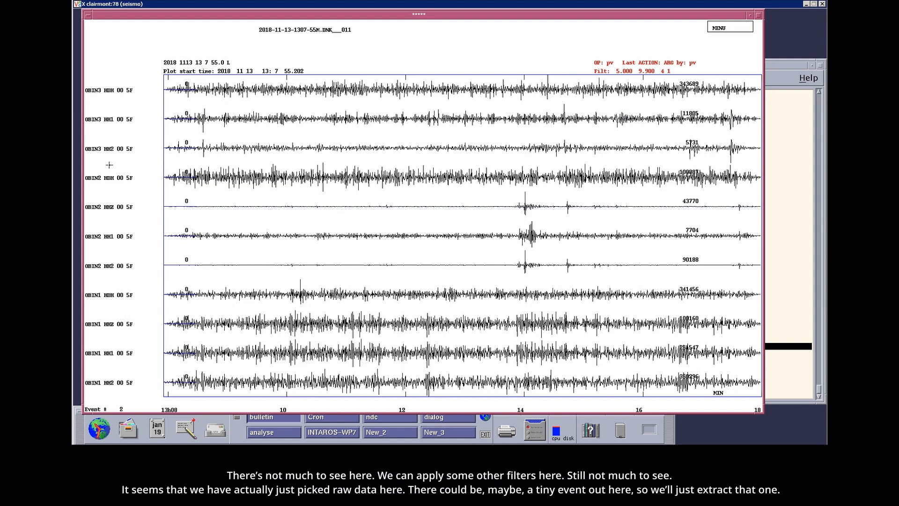
- Compare all traces unfiltered and with the 1–5, 3–8 and 10–15 Hz filters to look for a weak event
{"action": "key", "text": "c"}
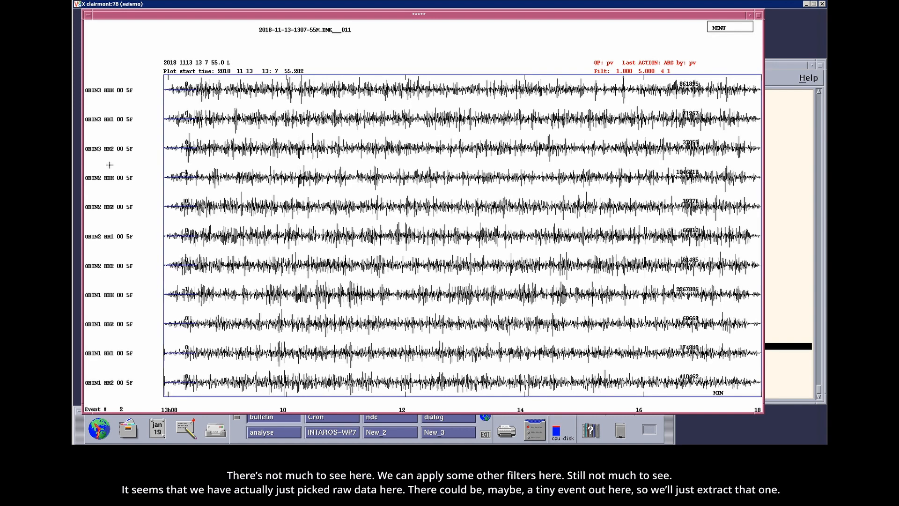
{"action": "key", "text": "b"}
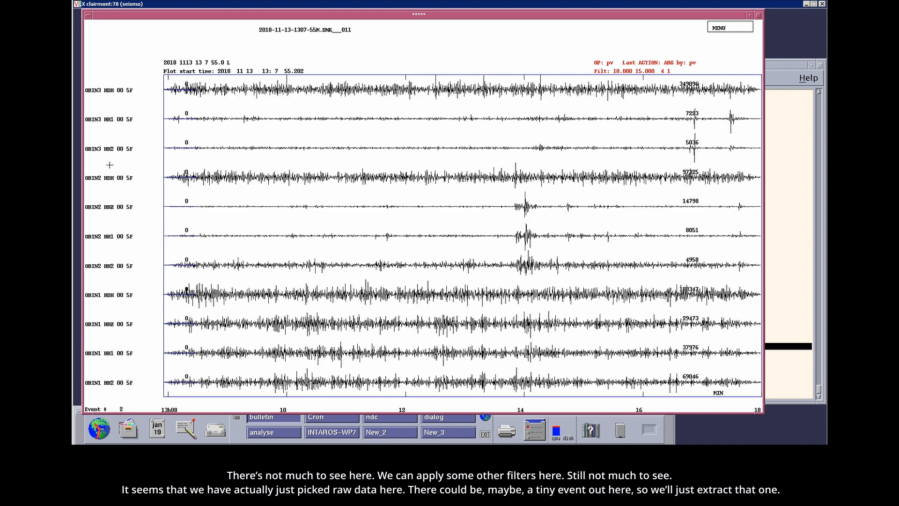
{"action": "key", "text": "m"}
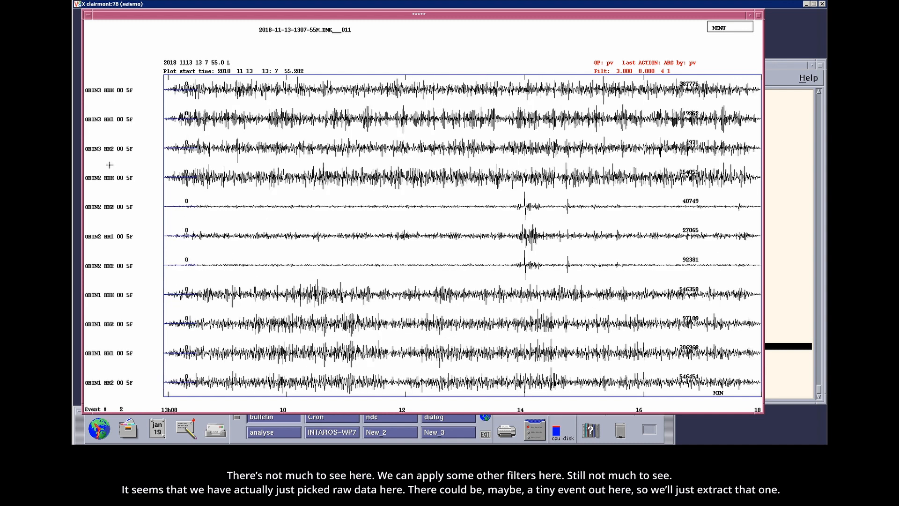
{"action": "key", "text": "r"}
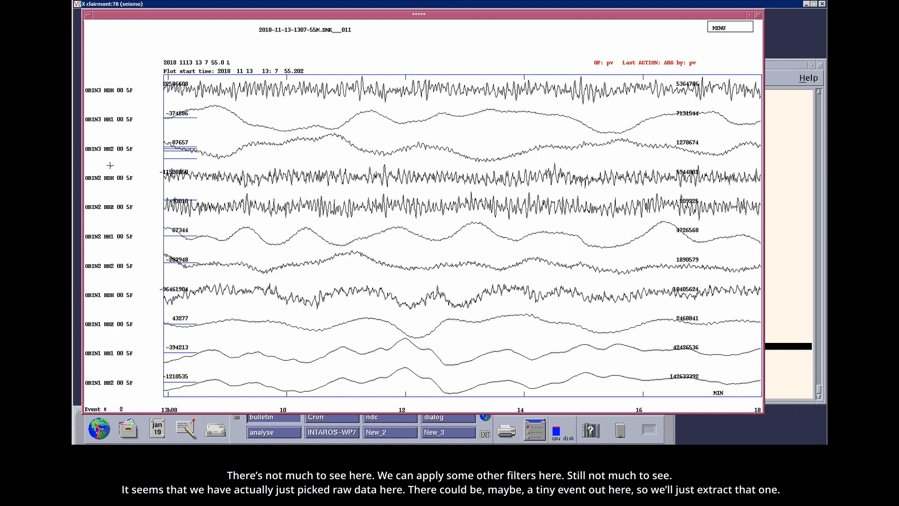
{"action": "key", "text": "c"}
{"action": "key", "text": "v"}
{"action": "key", "text": "b"}
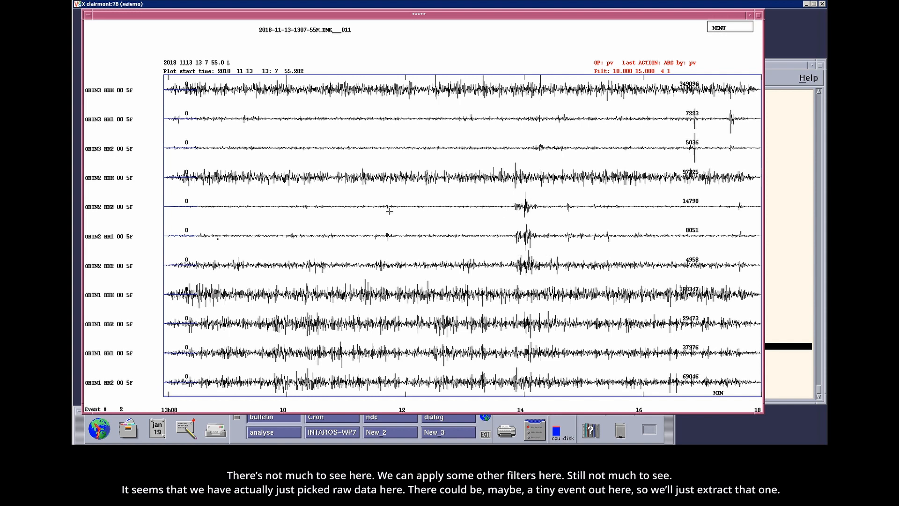
- Select the OBIN2 HHZ, HH1 and HH2 channels and plot only these three with the 5.000–9.900 filter
{"action": "left_click", "coordinate": [121, 206]}
{"action": "left_click", "coordinate": [124, 265]}
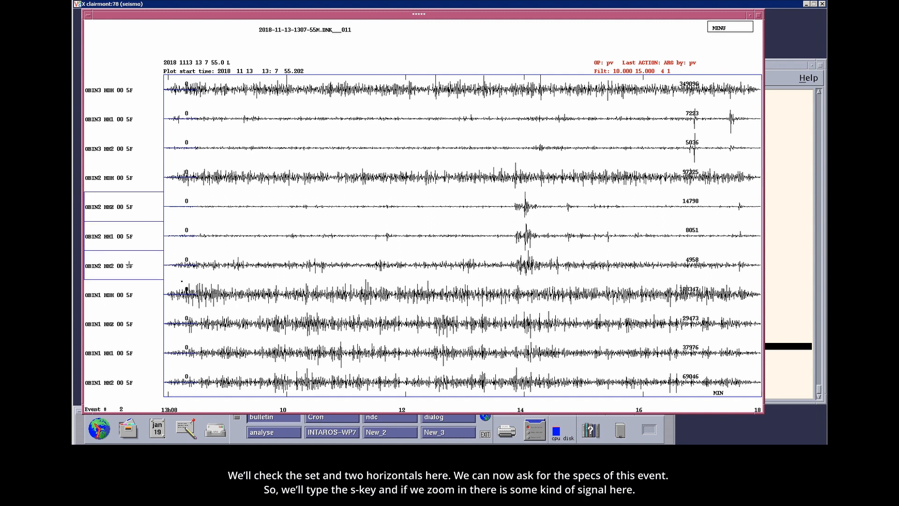
{"action": "key", "text": "period"}
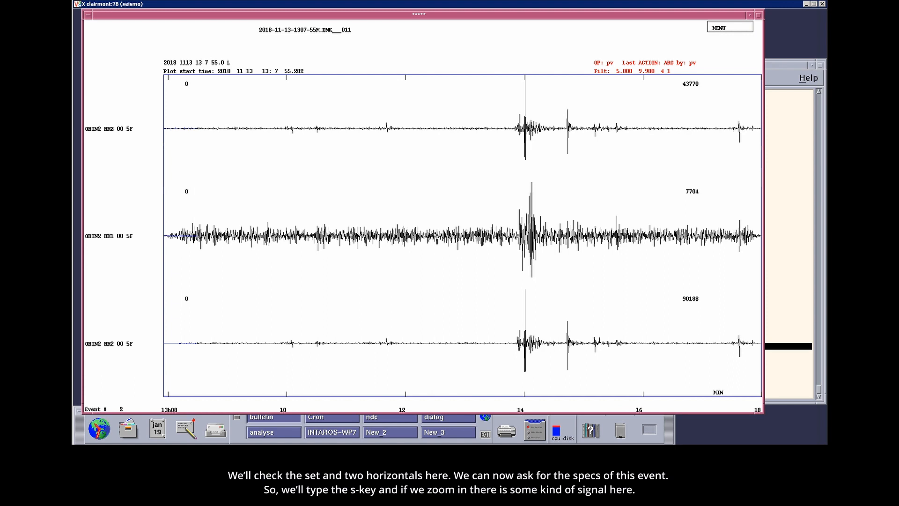
- Examine the spectrograms of the three OBIN2 channels around 13:14, then return to the traces
{"action": "key", "text": "s"}
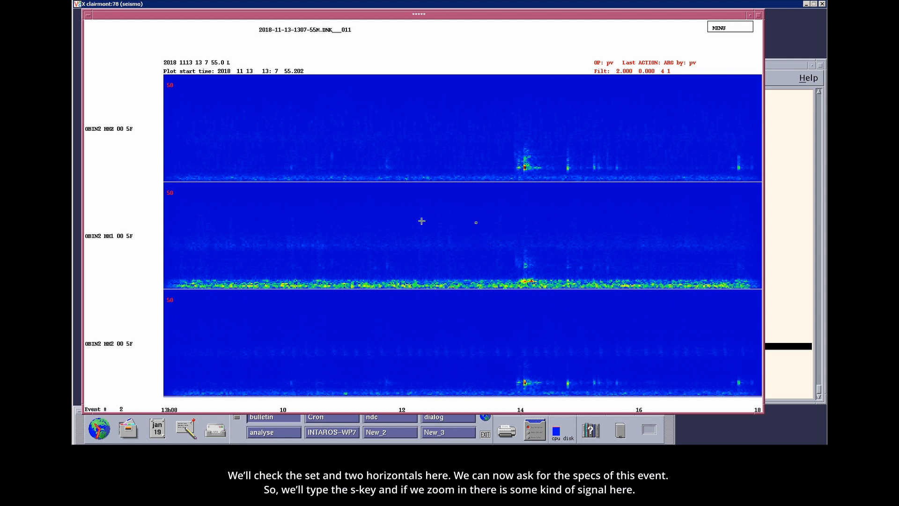
{"action": "left_click", "coordinate": [439, 222]}
{"action": "left_click", "coordinate": [627, 234]}
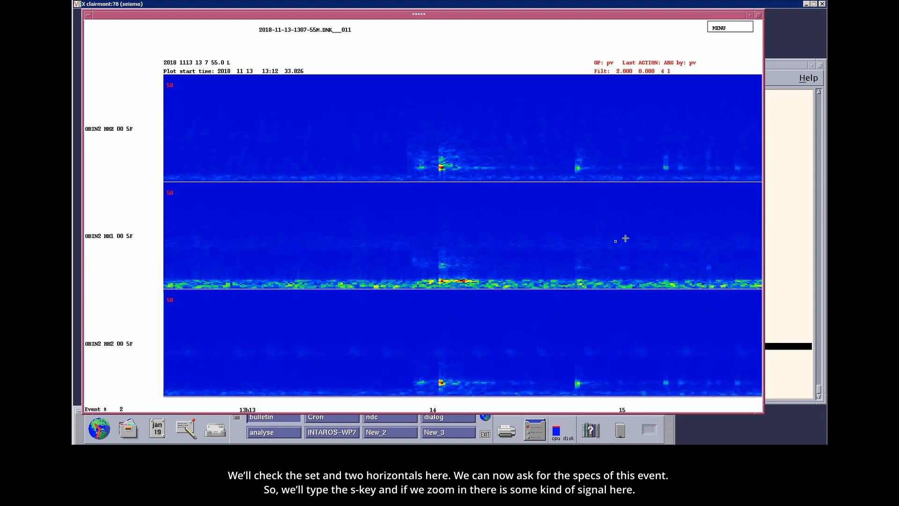
{"action": "left_click", "coordinate": [289, 249]}
{"action": "left_click", "coordinate": [556, 239]}
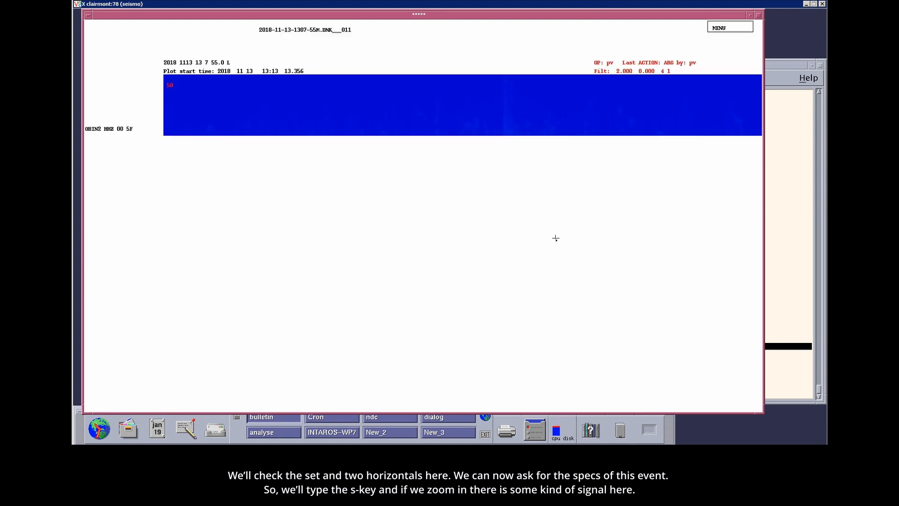
{"action": "key", "text": "s"}
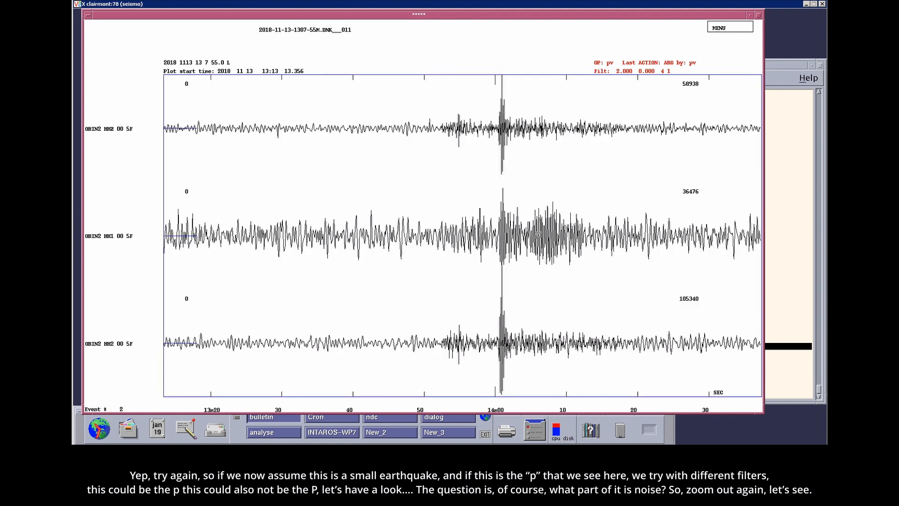
- Inspect the onset of the OBIN2 signal near 13:14 closely with the 5.000–9.900 and 10.000–15.000 filters
{"action": "key", "text": "b"}
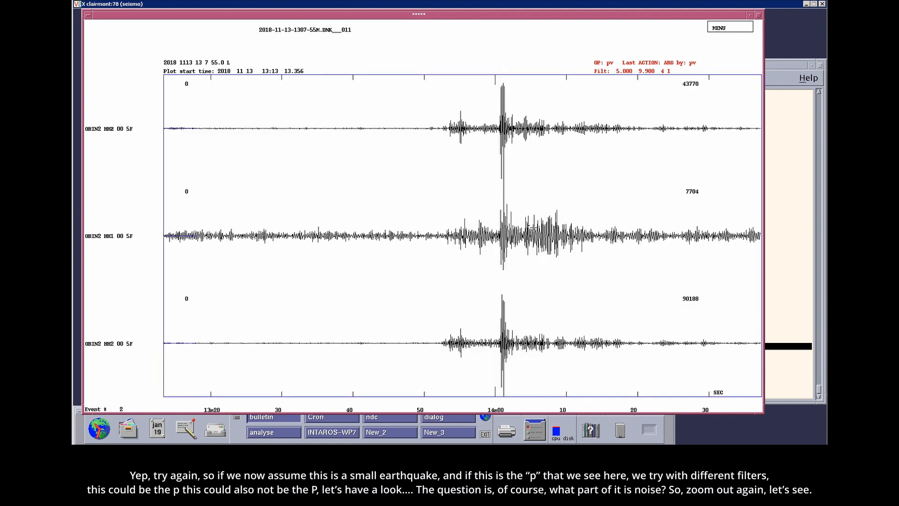
{"action": "left_click", "coordinate": [335, 185]}
{"action": "left_click", "coordinate": [635, 179]}
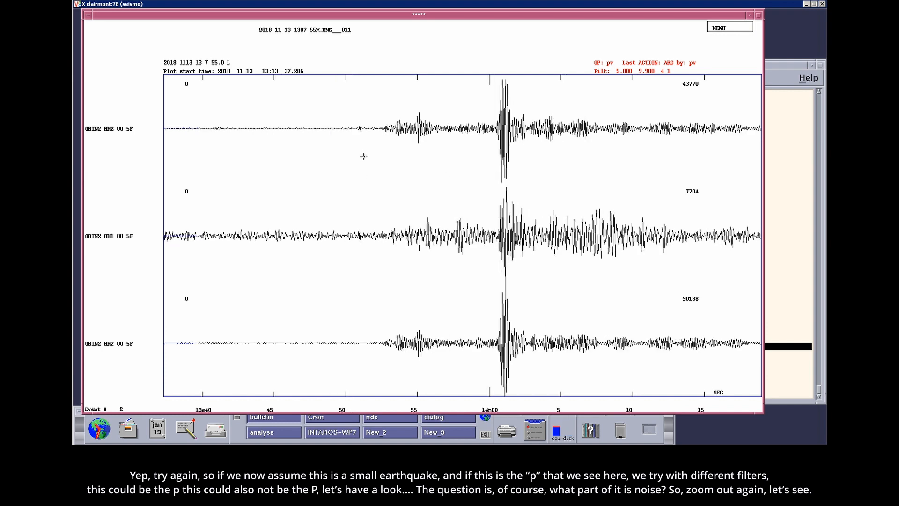
{"action": "key", "text": "v"}
{"action": "key", "text": "b"}
{"action": "key", "text": "n"}
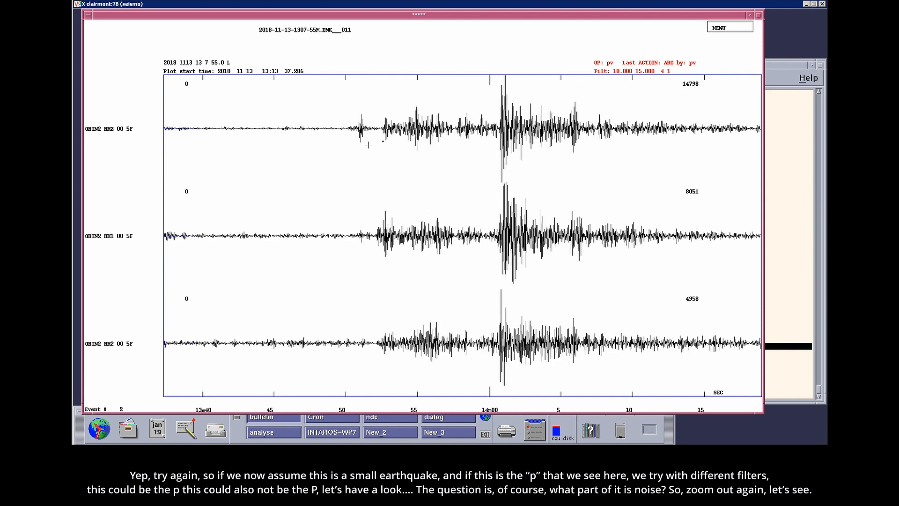
- Compare the OBIN2 signal with the surrounding noise over the full record and from 13:12 onward, using both filter bands
{"action": "left_click", "coordinate": [367, 166]}
{"action": "left_click", "coordinate": [316, 172]}
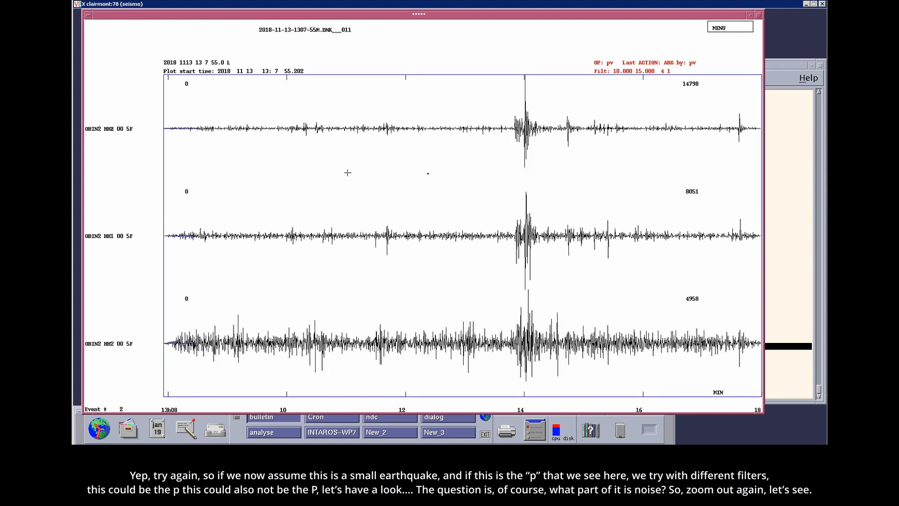
{"action": "left_click", "coordinate": [416, 168]}
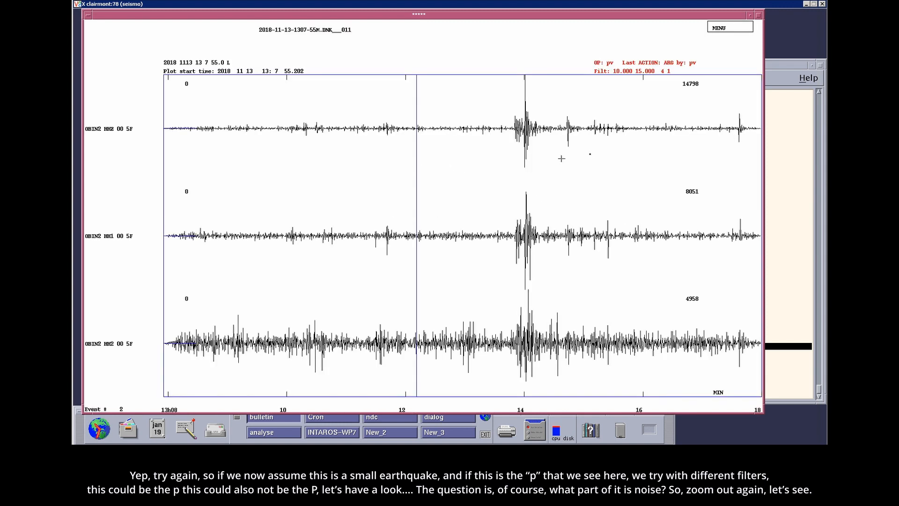
{"action": "left_click", "coordinate": [597, 155]}
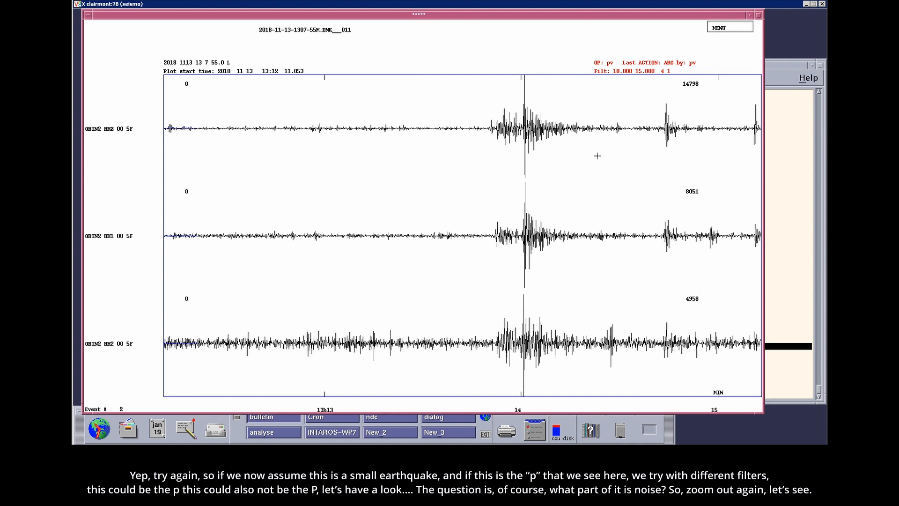
{"action": "key", "text": "v"}
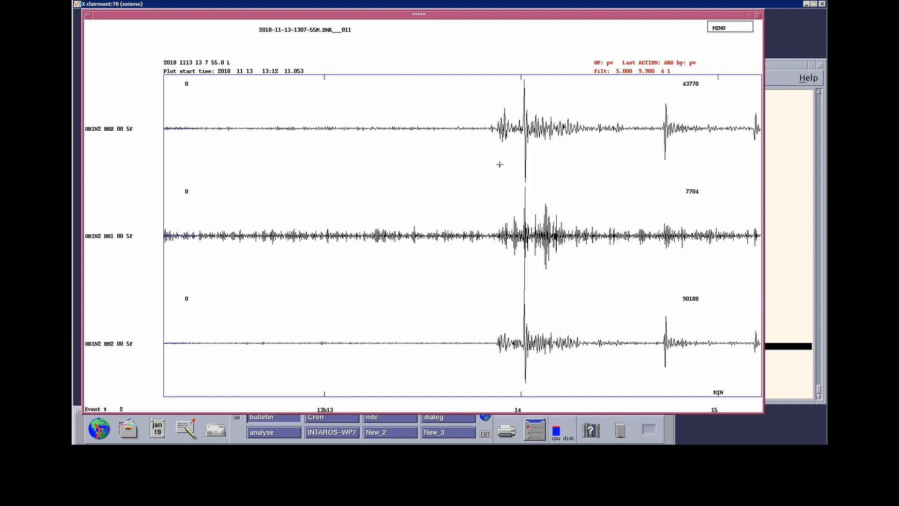
- Using the 5.000–9.900 filter, pick the EP phase on OBIN2 HHZ and the ES phase on OBIN2 HH2
{"action": "left_click", "coordinate": [436, 139]}
{"action": "left_click", "coordinate": [656, 162]}
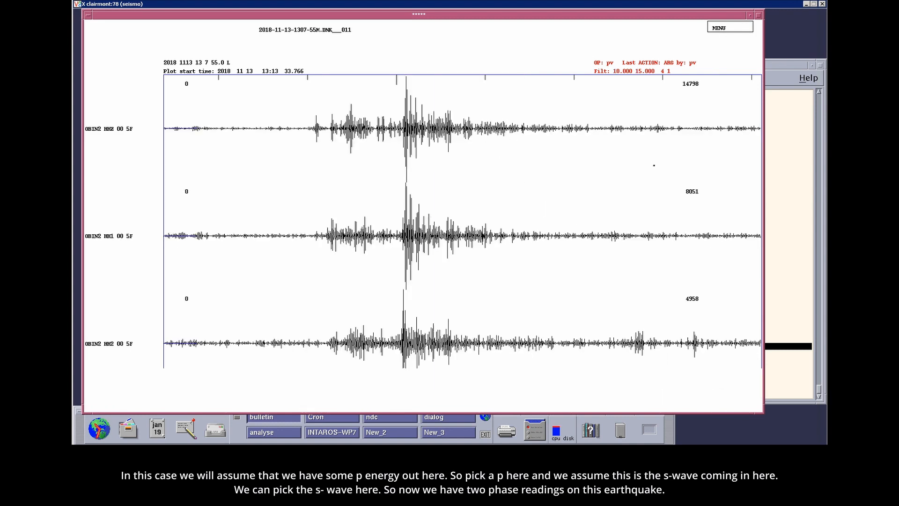
{"action": "key", "text": "v"}
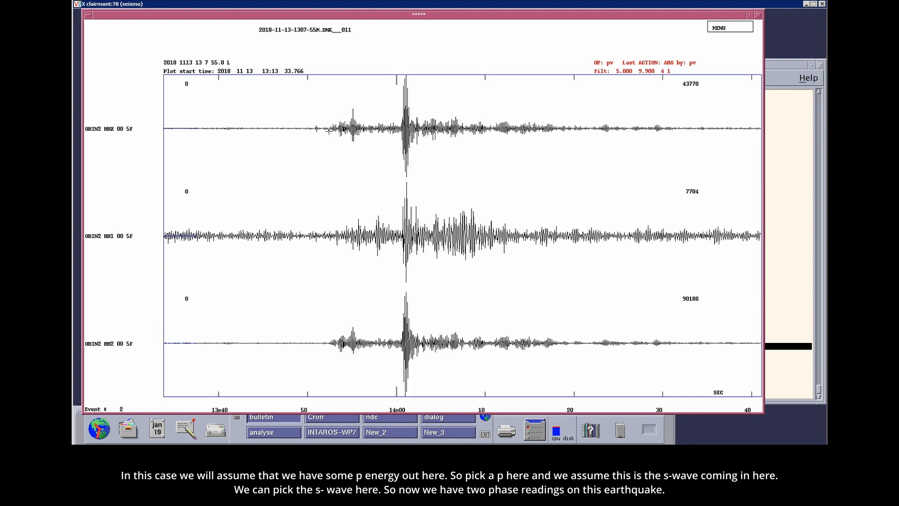
{"action": "key", "text": "2"}
{"action": "key", "text": "6"}
{"action": "key", "text": "r"}
- Check the EP and ES picks on the OBIN2 traces in both the full record and close-up time windows
{"action": "left_click", "coordinate": [457, 302]}
{"action": "left_click", "coordinate": [373, 294]}
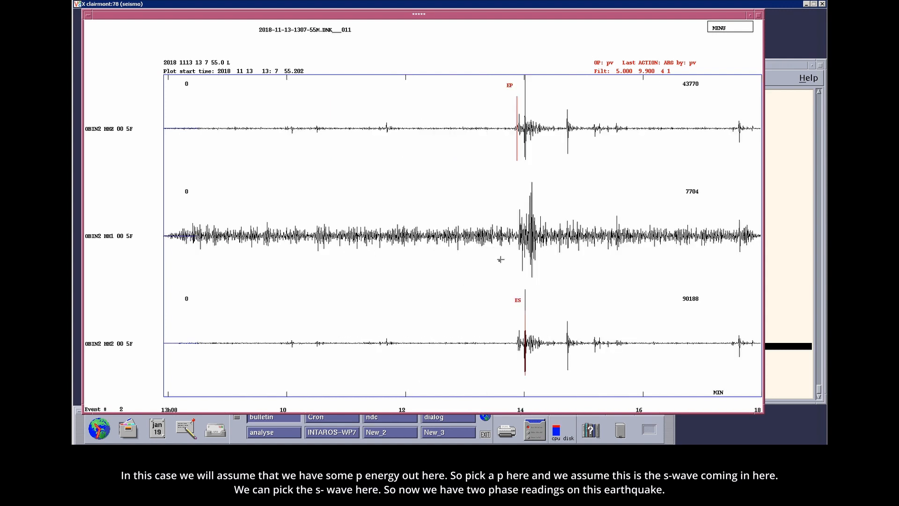
{"action": "left_click", "coordinate": [487, 229]}
{"action": "left_click", "coordinate": [594, 232]}
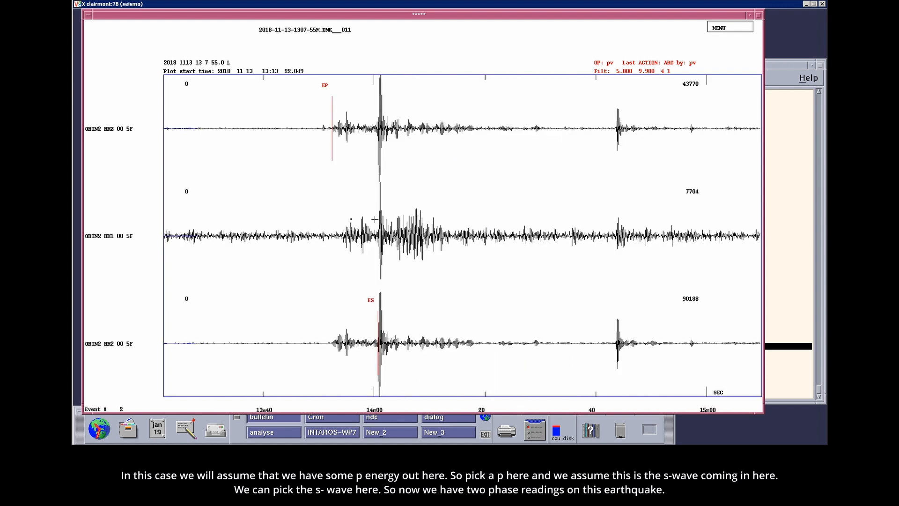
{"action": "left_click", "coordinate": [228, 210]}
{"action": "left_click", "coordinate": [566, 219]}
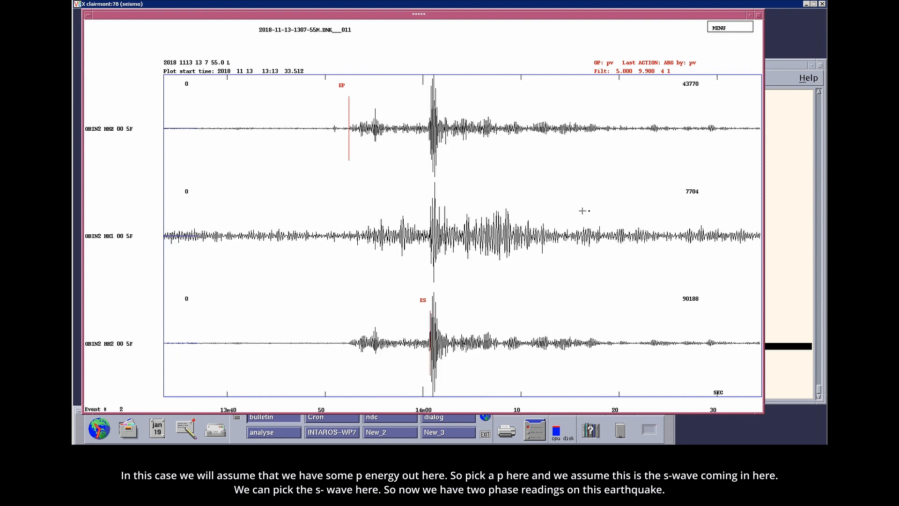
{"action": "left_click", "coordinate": [589, 214]}
{"action": "left_click", "coordinate": [473, 215]}
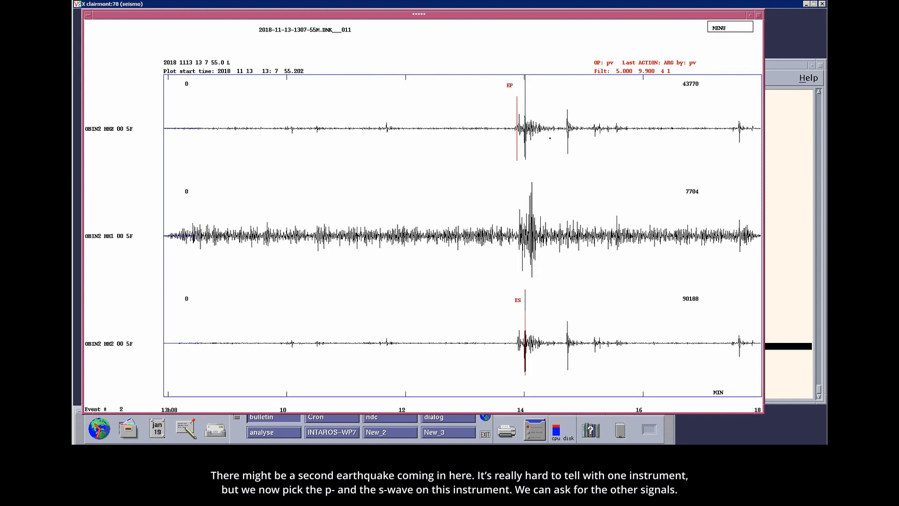
- Examine the possible second earthquake on the OBIN2 traces between 13:14:29 and 13:15:00
{"action": "left_click", "coordinate": [553, 139]}
{"action": "left_click", "coordinate": [583, 146]}
{"action": "key", "text": "c"}
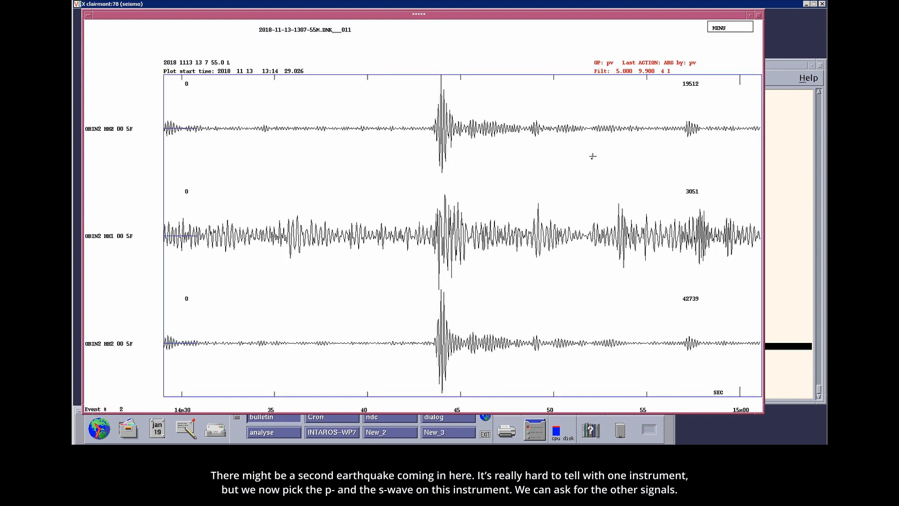
{"action": "key", "text": "x"}
{"action": "key", "text": "c"}
- Display all OBIN1, OBIN2 and OBIN3 channels for the time window around the EP and ES picks
{"action": "left_click", "coordinate": [555, 167]}
{"action": "left_click", "coordinate": [368, 174]}
{"action": "left_click", "coordinate": [491, 173]}
{"action": "left_click", "coordinate": [552, 184]}
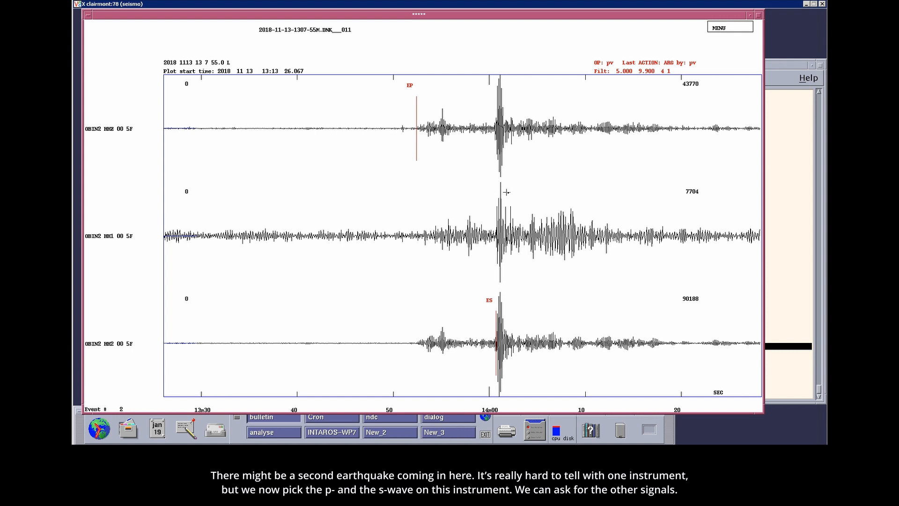
{"action": "key", "text": "o"}
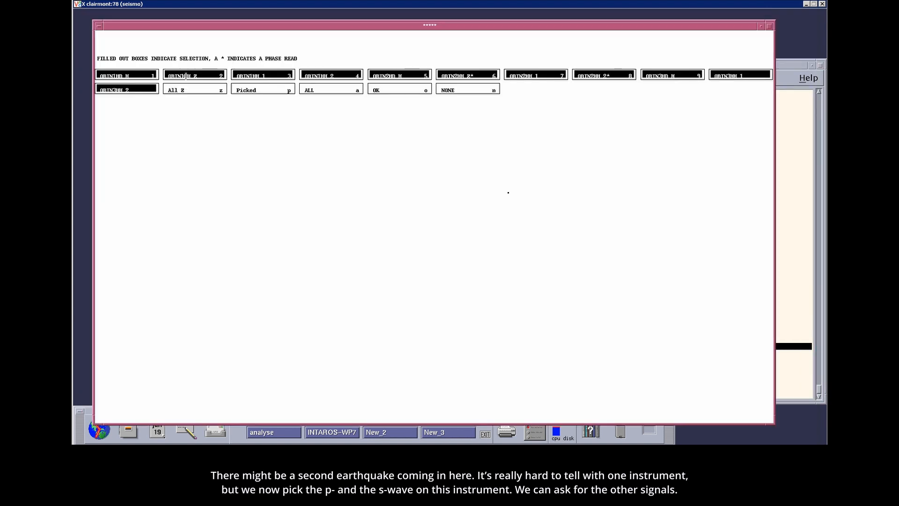
{"action": "key", "text": "o"}
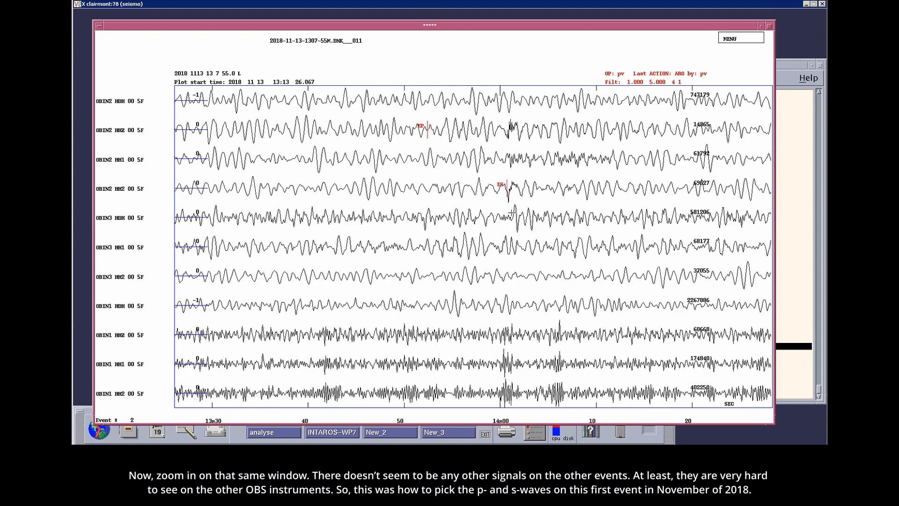
- Look for matching arrivals on the other OBS channels with the 10–15, 1–5 and 5–9.9 filters, ending at the full record
{"action": "key", "text": "underscore"}
{"action": "key", "text": "parenright"}
{"action": "left_click", "coordinate": [258, 259]}
{"action": "left_click", "coordinate": [738, 281]}
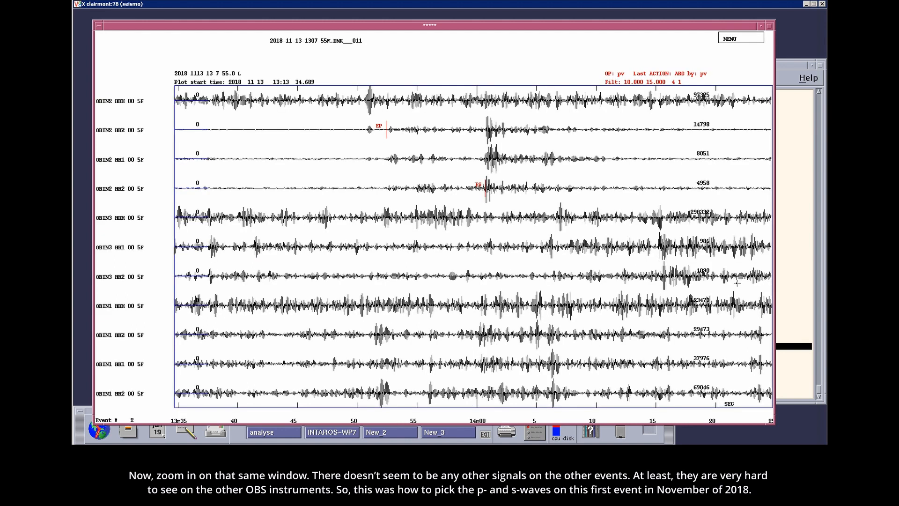
{"action": "key", "text": "3"}
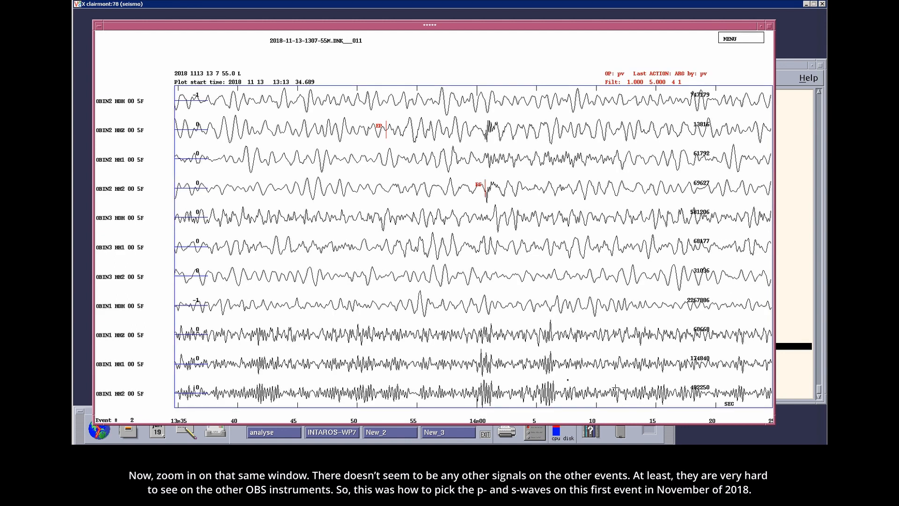
{"action": "key", "text": "5"}
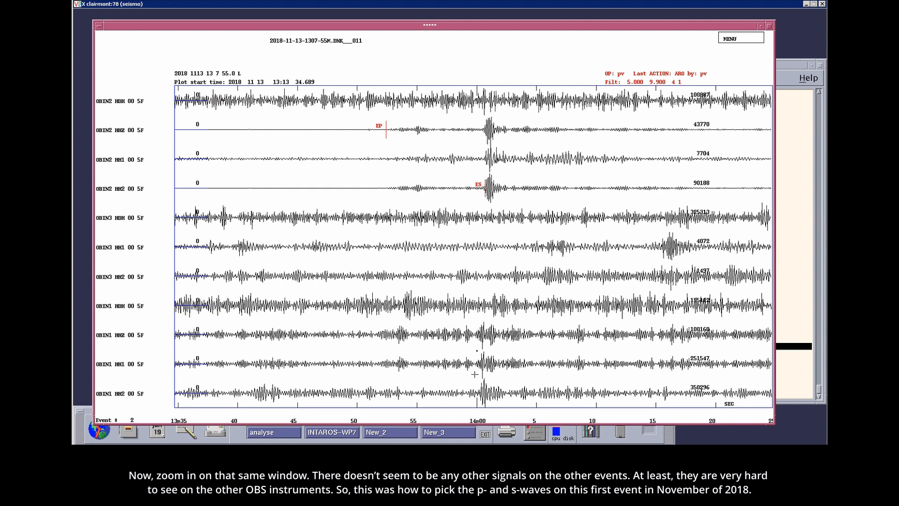
{"action": "left_click", "coordinate": [467, 263]}
{"action": "left_click", "coordinate": [399, 266]}
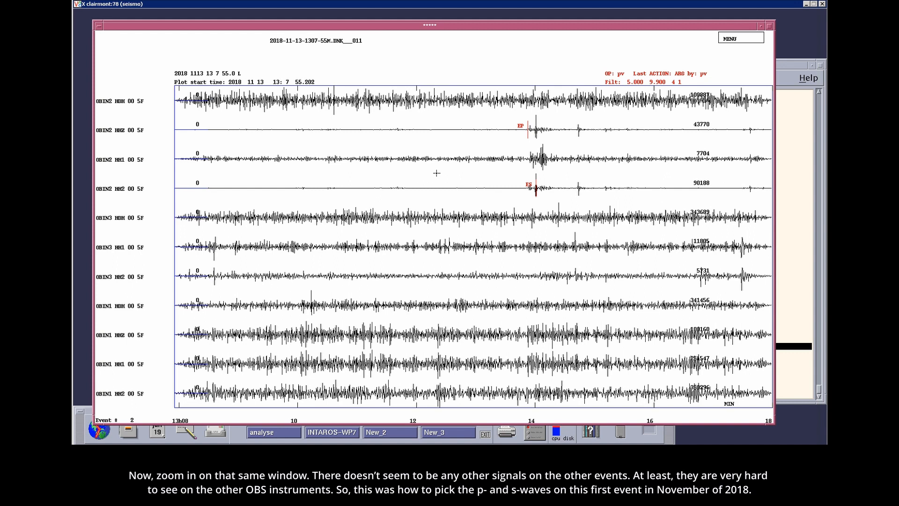
- Leave the trace plot and quit EEV for the November 2018 events with q
{"action": "key", "text": "q"}
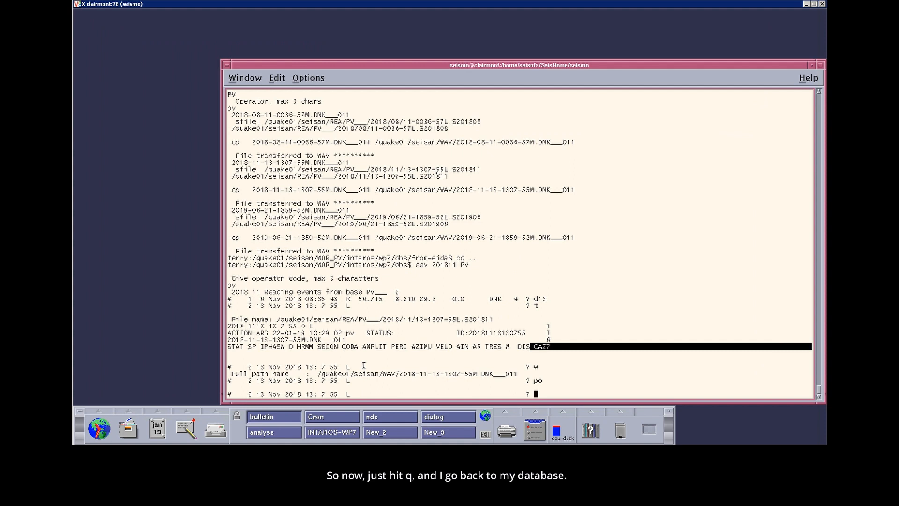
{"action": "type", "text": "q"}
{"action": "key", "text": "Return"}
- Start EEV on the PV database for 11 August 2018 with eev 20180811 PV and operator code pv
{"action": "key", "text": "Up"}
{"action": "key", "text": "Left"}
{"action": "key", "text": "Left"}
{"action": "key", "text": "Left"}
{"action": "key", "text": "BackSpace"}
{"action": "key", "text": "BackSpace"}
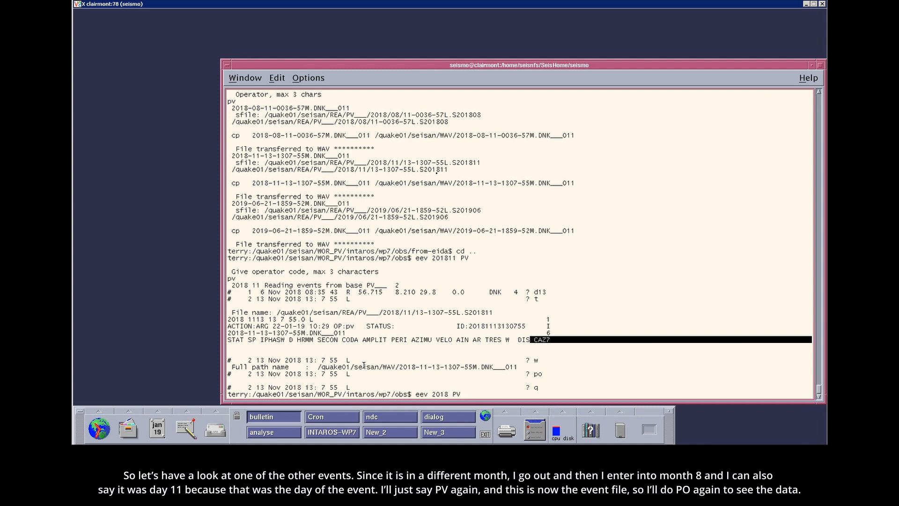
{"action": "type", "text": "0811"}
{"action": "key", "text": "Return"}
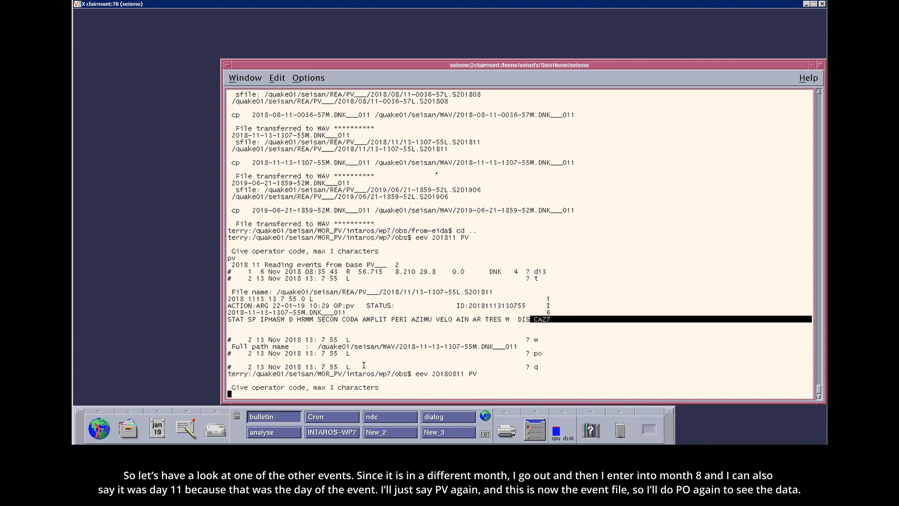
{"action": "type", "text": "pv"}
{"action": "key", "text": "Return"}
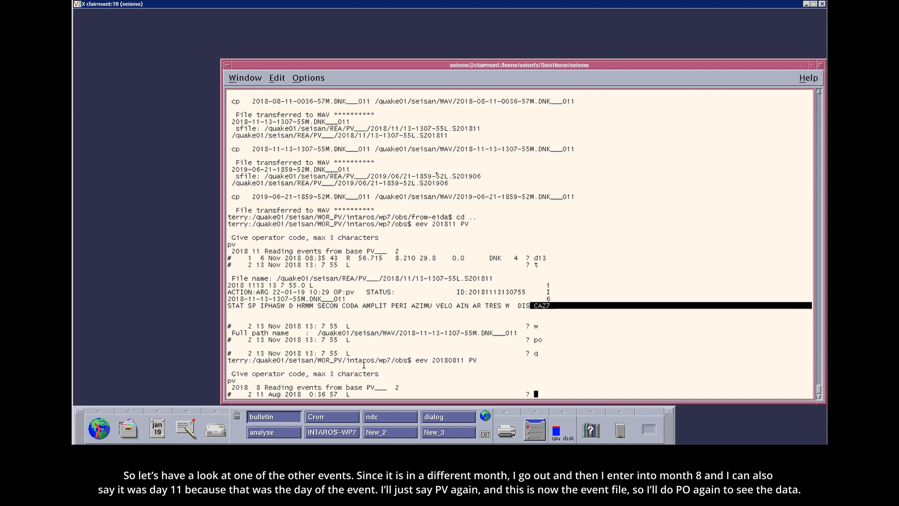
- List the S-file of the 11 August 2018 event with t and plot its waveforms with po
{"action": "type", "text": "t"}
{"action": "key", "text": "Return"}
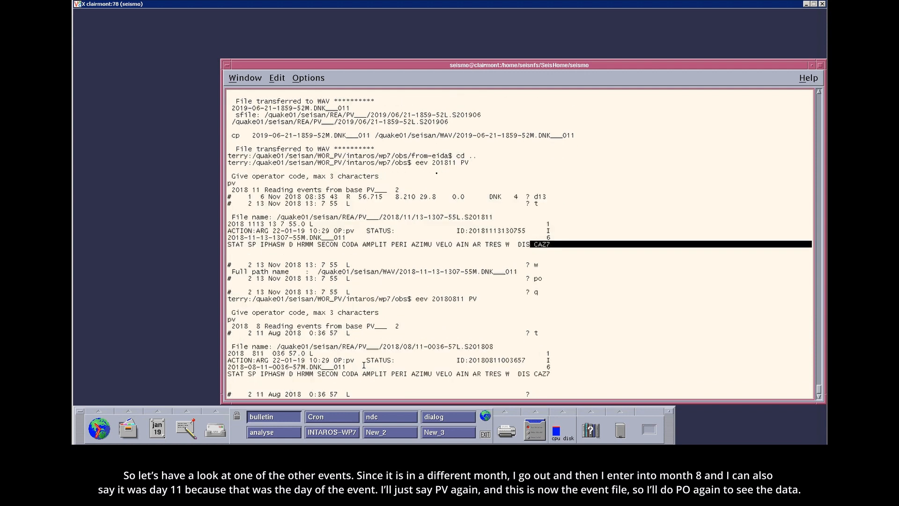
{"action": "type", "text": "po"}
{"action": "key", "text": "Return"}
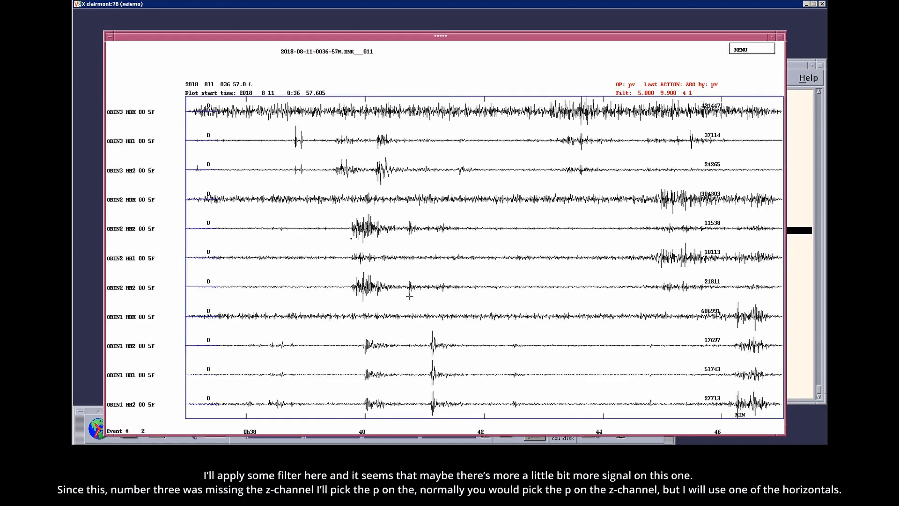
- Zoom the traces to about 0:37:48–0:43:45 and apply the 10–15 Hz band-pass filter
{"action": "left_click", "coordinate": [235, 231]}
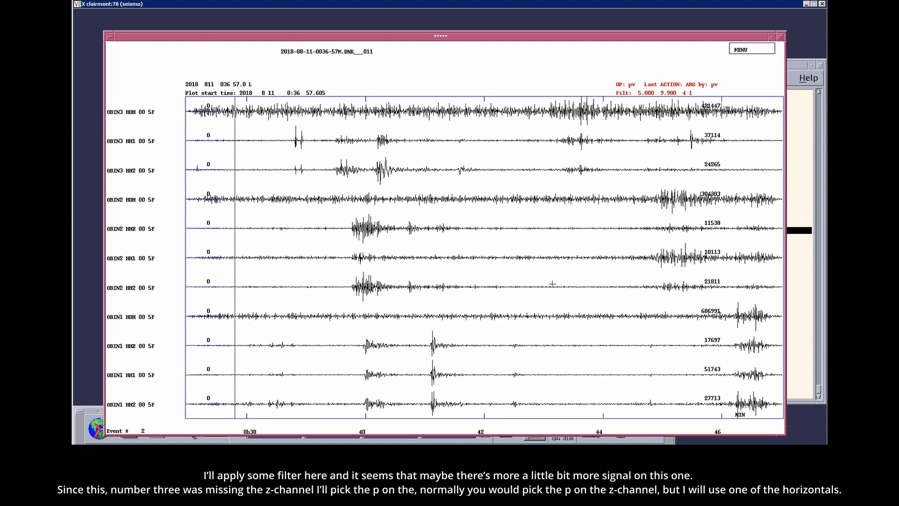
{"action": "left_click", "coordinate": [589, 303]}
{"action": "key", "text": "5"}
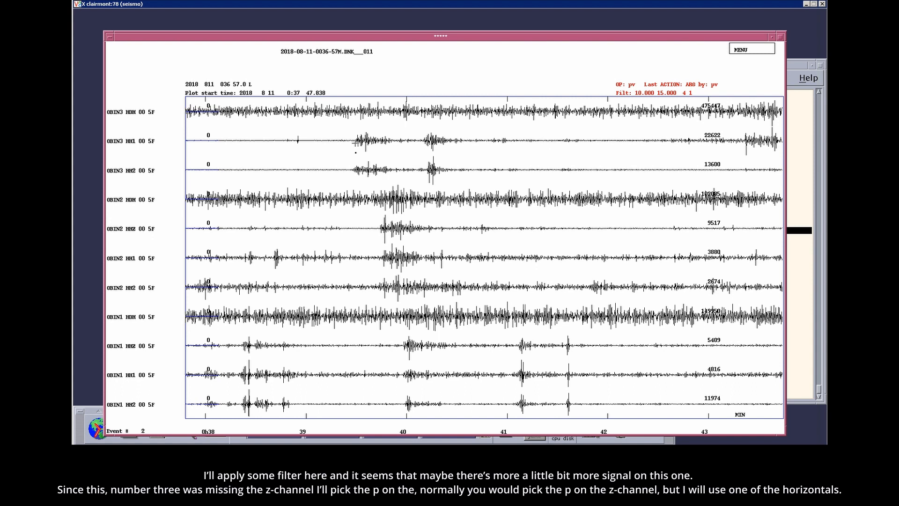
- Pick EP and ES on OBIN3 HH1, EP on OBIN2 HHZ, EP on OBIN1 HHZ and ES on OBIN1 HH1
{"action": "key", "text": "2"}
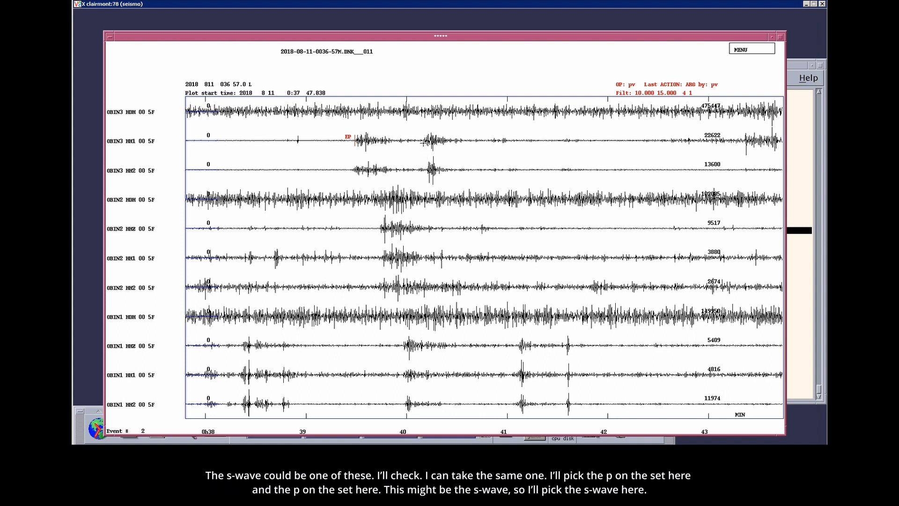
{"action": "key", "text": "6"}
{"action": "left_click", "coordinate": [380, 229]}
{"action": "left_click", "coordinate": [404, 348]}
{"action": "left_click", "coordinate": [513, 374]}
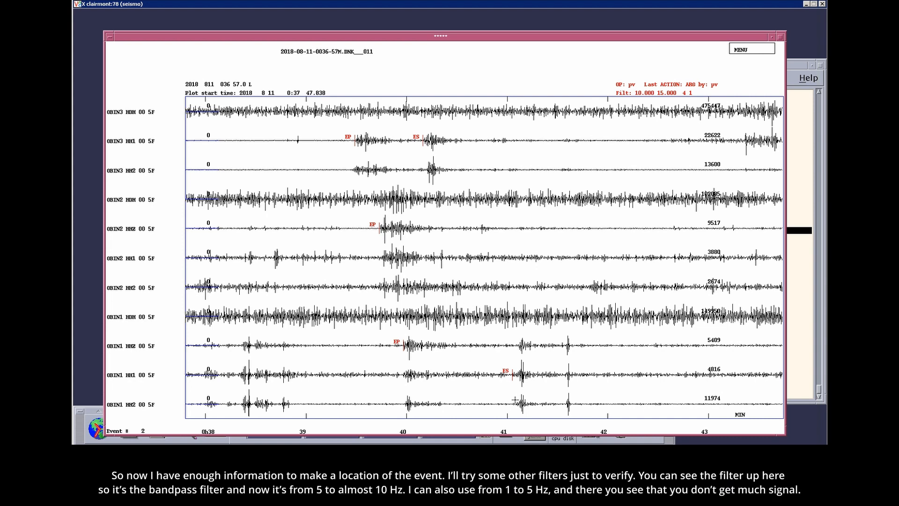
- Compare the picks under the 5–9.9, 1–5 and 10–15 Hz filters, and pick ES on OBIN2 HH2 with the 5–9.9 Hz filter
{"action": "key", "text": "5"}
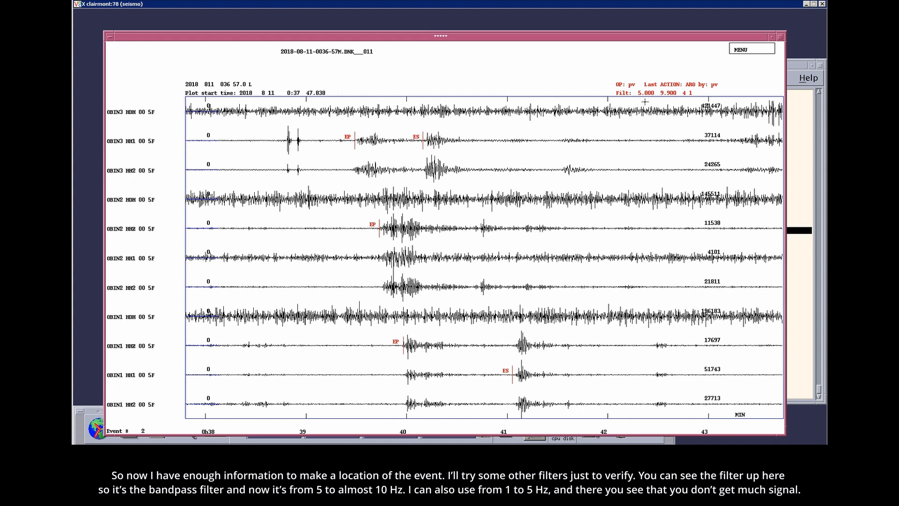
{"action": "key", "text": "3"}
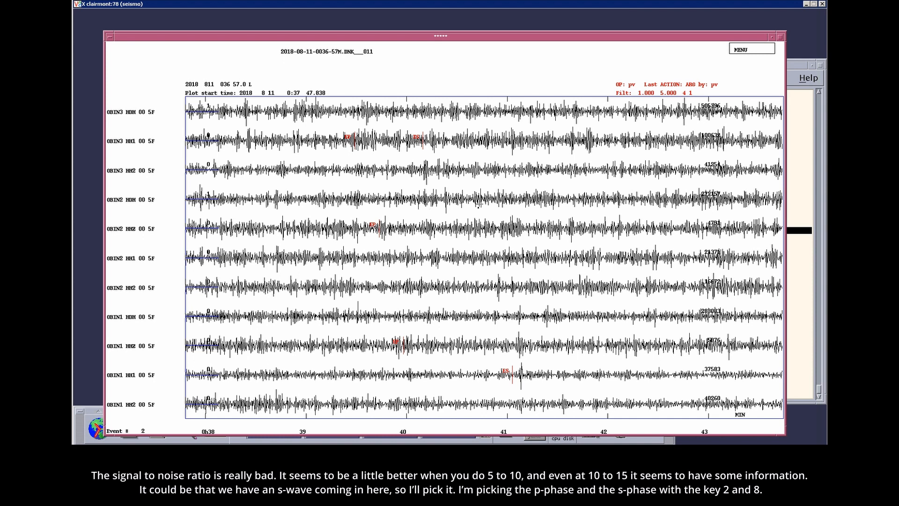
{"action": "key", "text": "v"}
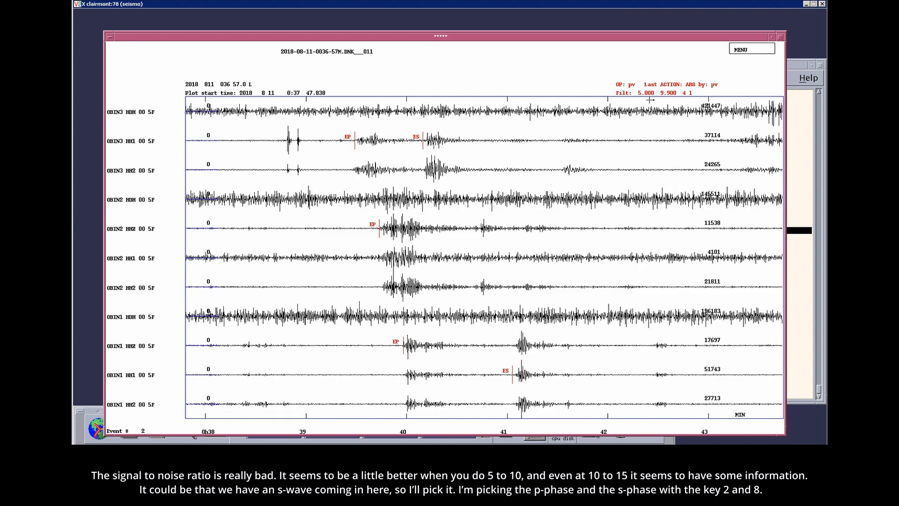
{"action": "key", "text": "b"}
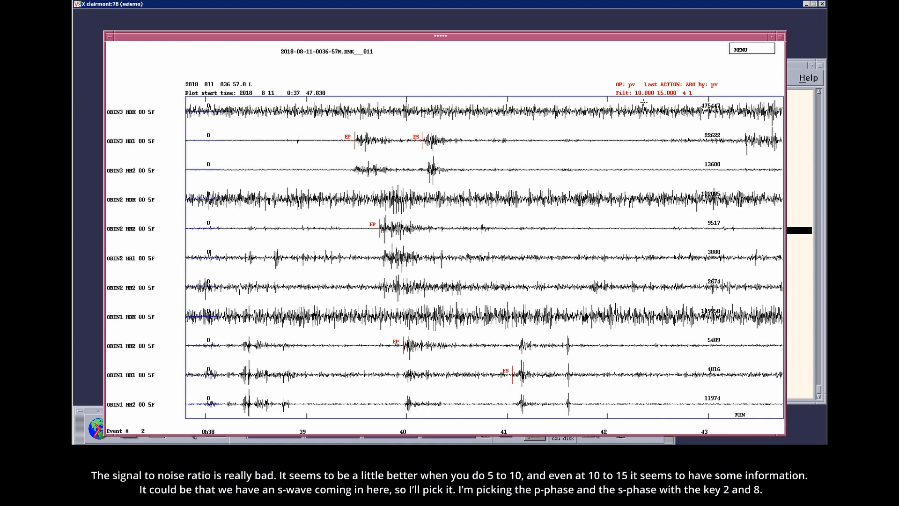
{"action": "key", "text": "v"}
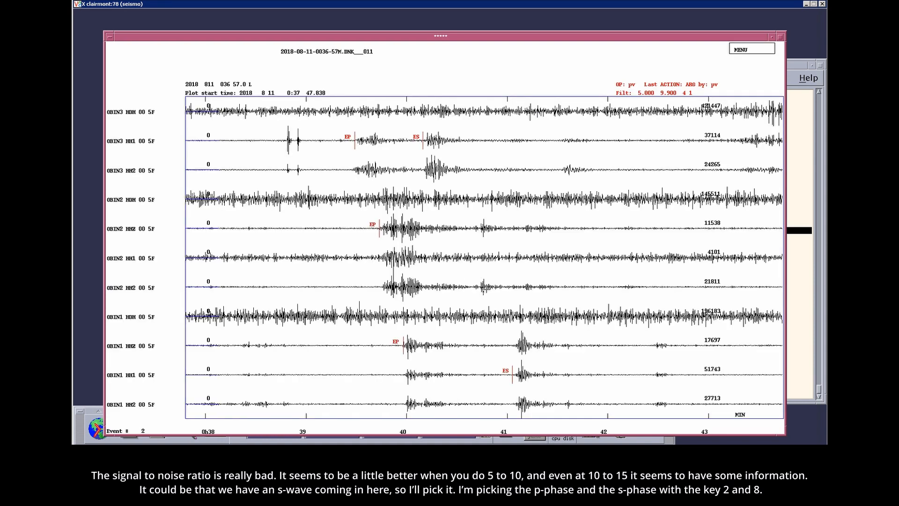
{"action": "key", "text": "8"}
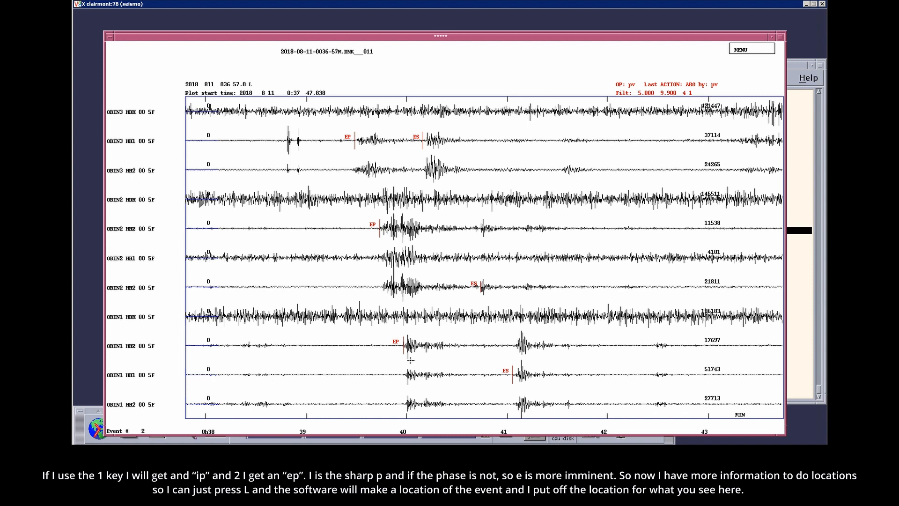
- Locate the event from the picks and examine its RMS, calculated phases, travel times and residuals
{"action": "key", "text": "l"}
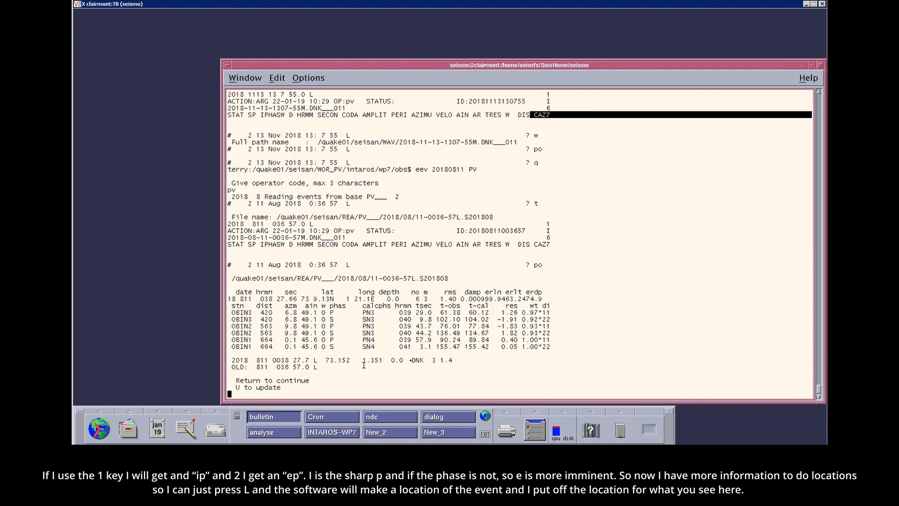
{"action": "left_click_drag", "start_coordinate": [556, 347], "coordinate": [457, 300]}
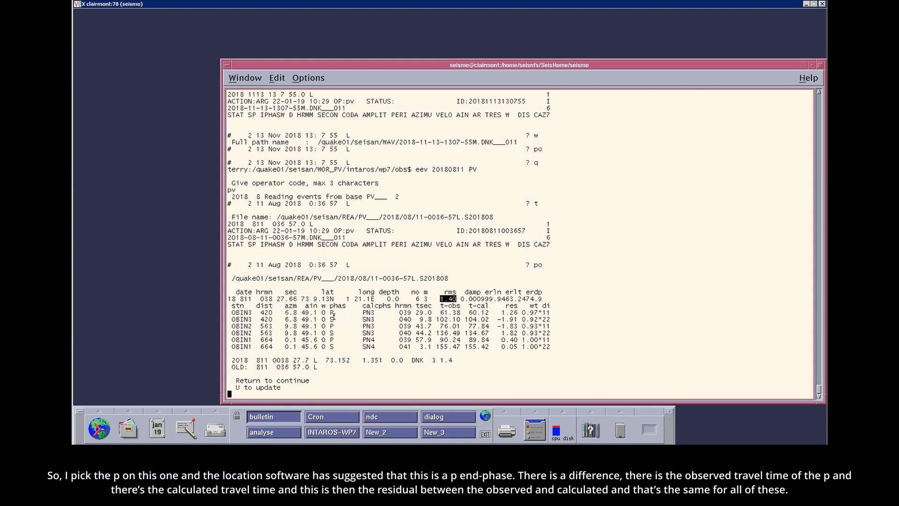
{"action": "left_click_drag", "start_coordinate": [333, 314], "coordinate": [281, 314]}
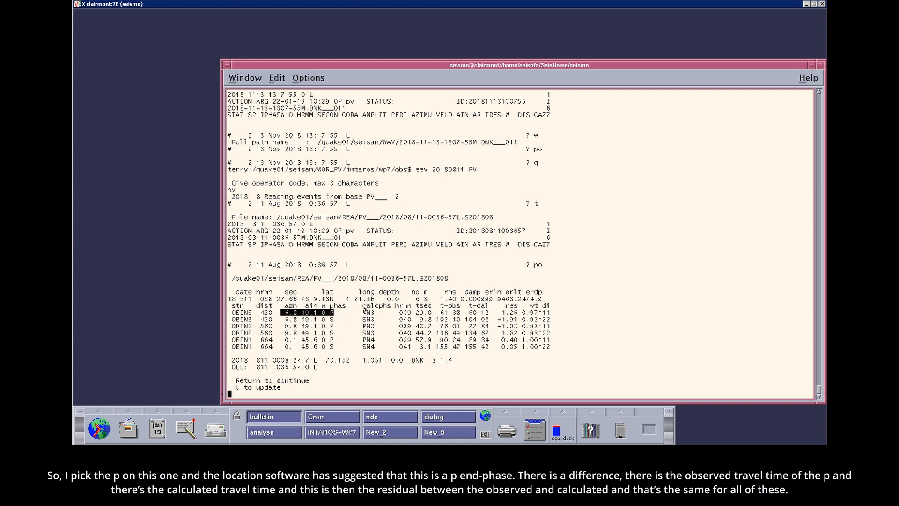
{"action": "left_click_drag", "start_coordinate": [363, 312], "coordinate": [378, 313]}
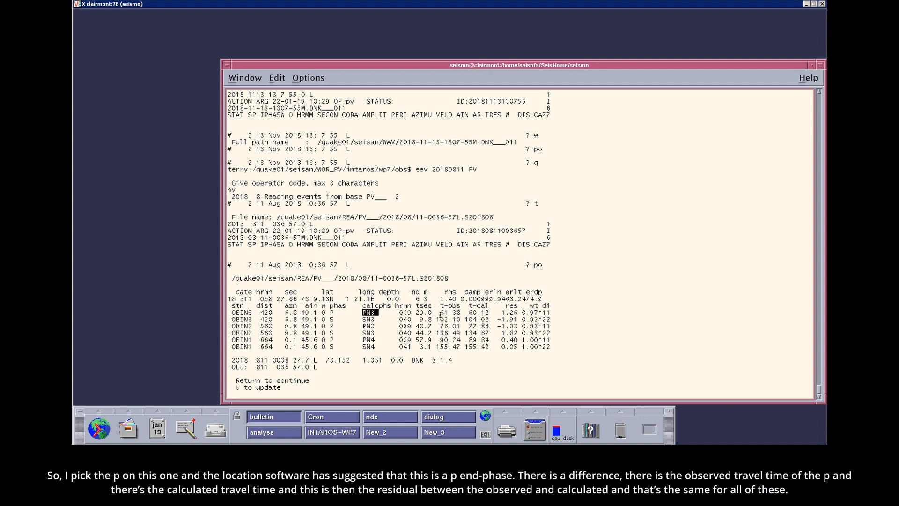
{"action": "left_click_drag", "start_coordinate": [441, 313], "coordinate": [513, 313]}
{"action": "double_click", "coordinate": [330, 319]}
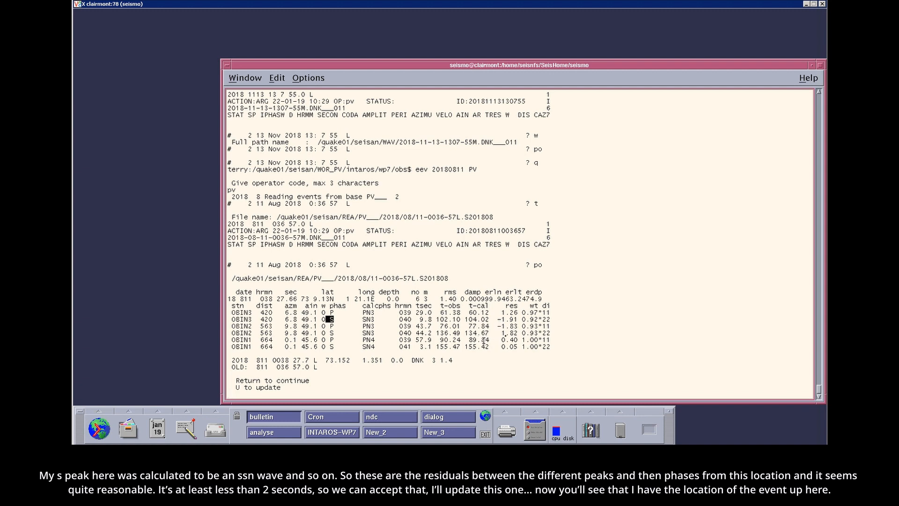
- Update the event in the database with the new location and confirm overwriting it
{"action": "left_click", "coordinate": [411, 334]}
{"action": "type", "text": "u"}
{"action": "key", "text": "Return"}
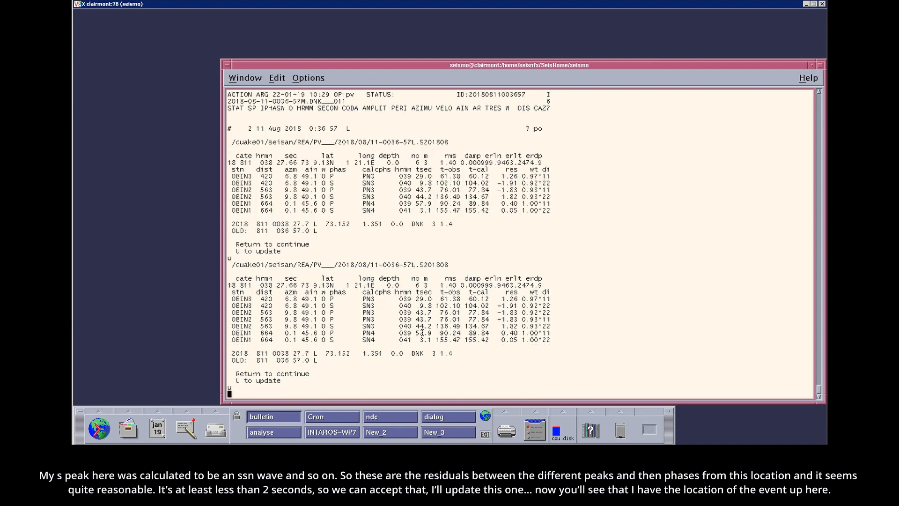
{"action": "type", "text": "y"}
{"action": "key", "text": "Return"}
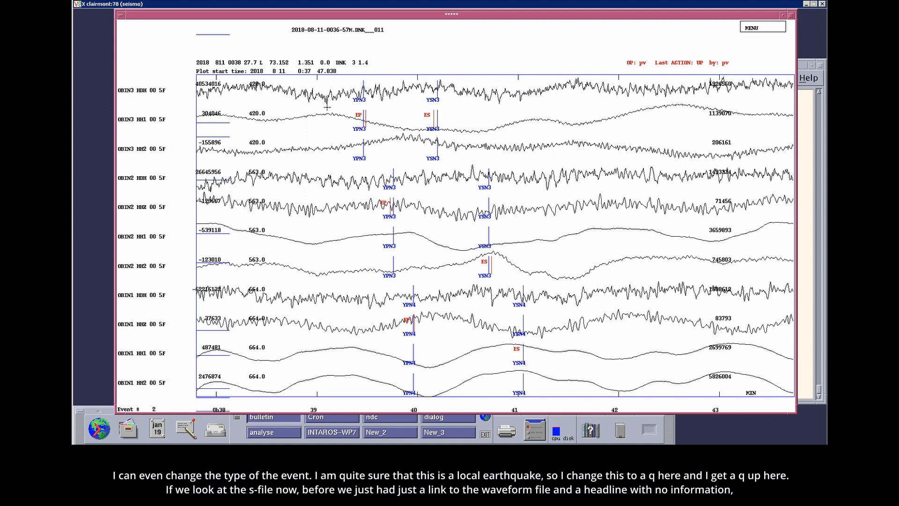
- Leave the trace plot and change the event type to LQ with the r command
{"action": "key", "text": "q"}
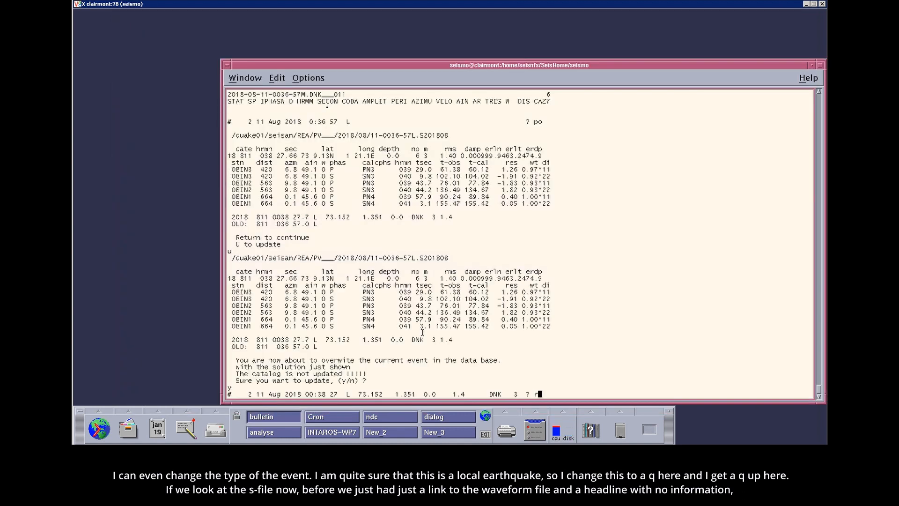
{"action": "type", "text": "r"}
{"action": "key", "text": "Return"}
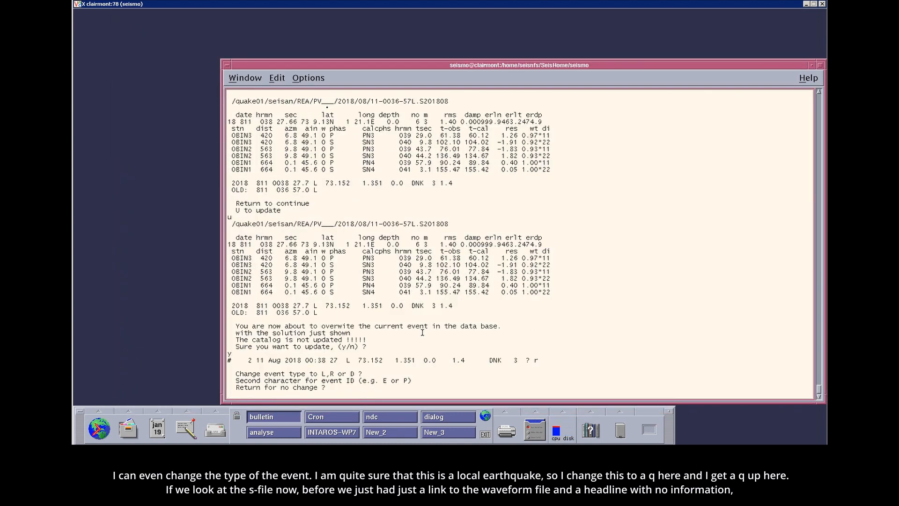
{"action": "type", "text": "LQ"}
{"action": "key", "text": "Return"}
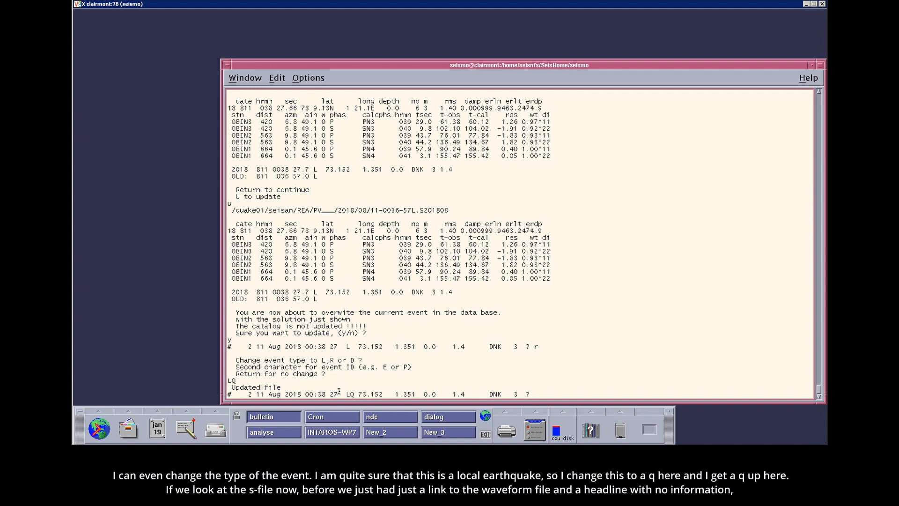
{"action": "left_click_drag", "start_coordinate": [352, 388], "coordinate": [340, 391]}
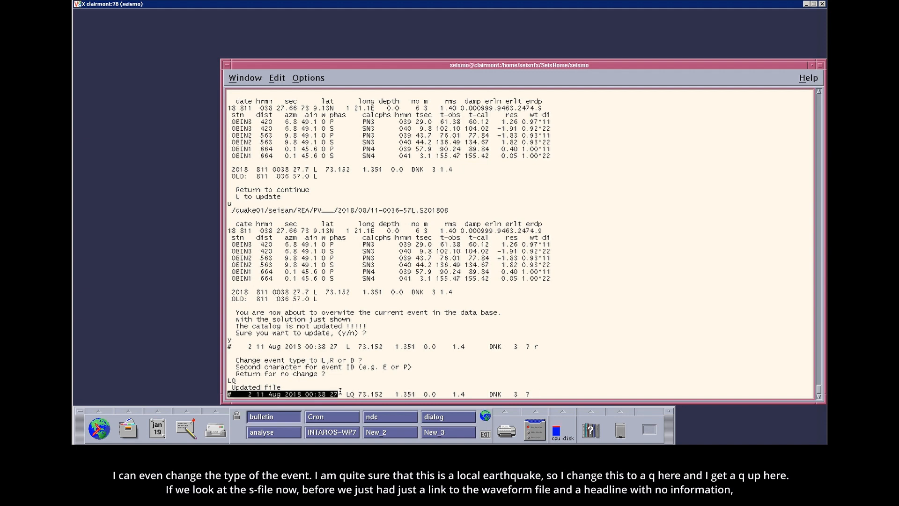
- List the updated S-file and examine its waveform link, location, depth, RMS, gap and error values
{"action": "type", "text": "t"}
{"action": "key", "text": "Return"}
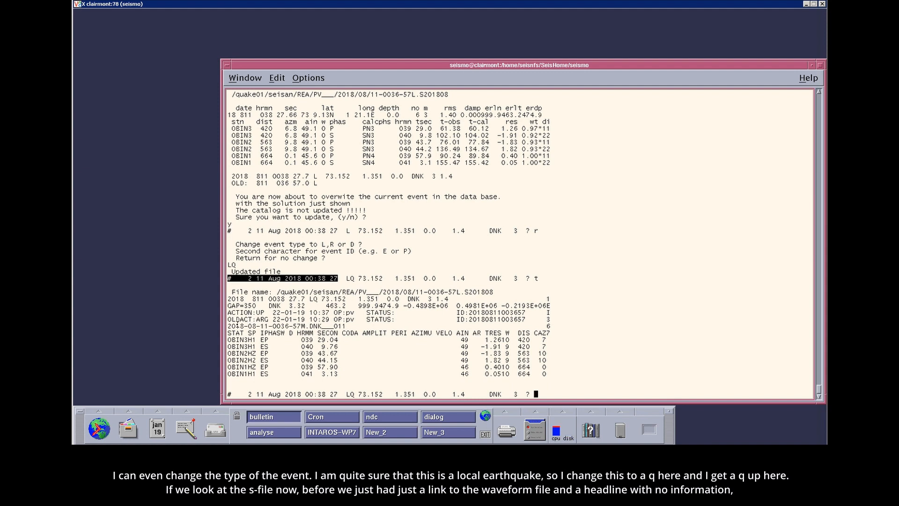
{"action": "left_click_drag", "start_coordinate": [235, 324], "coordinate": [259, 325]}
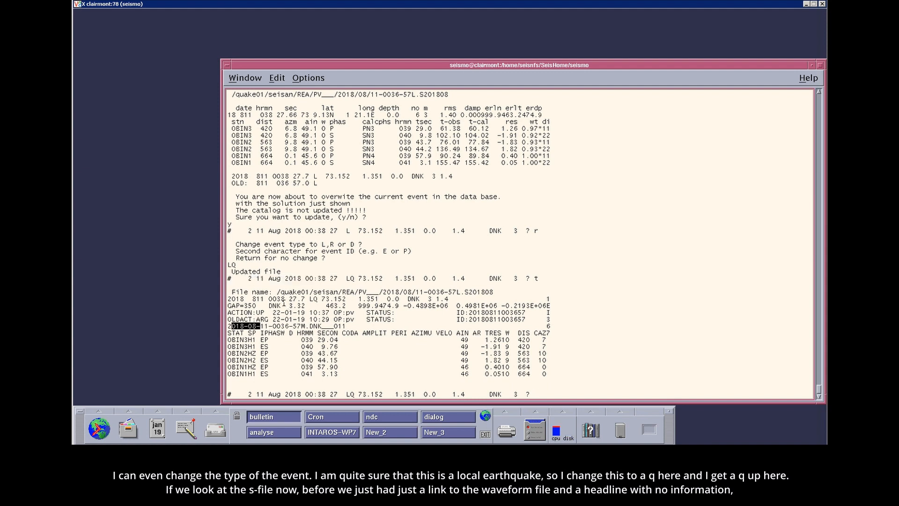
{"action": "left_click_drag", "start_coordinate": [297, 299], "coordinate": [452, 299]}
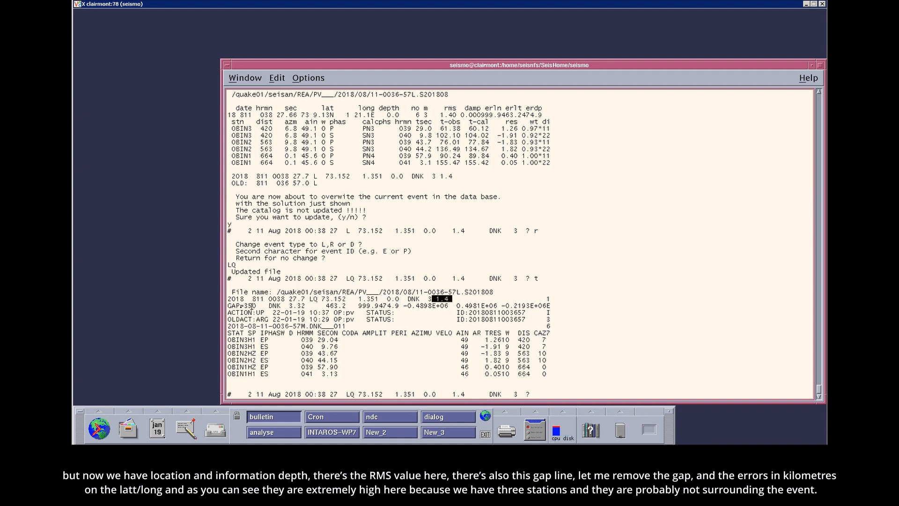
{"action": "left_click_drag", "start_coordinate": [228, 305], "coordinate": [260, 305]}
{"action": "left_click_drag", "start_coordinate": [330, 306], "coordinate": [388, 305]}
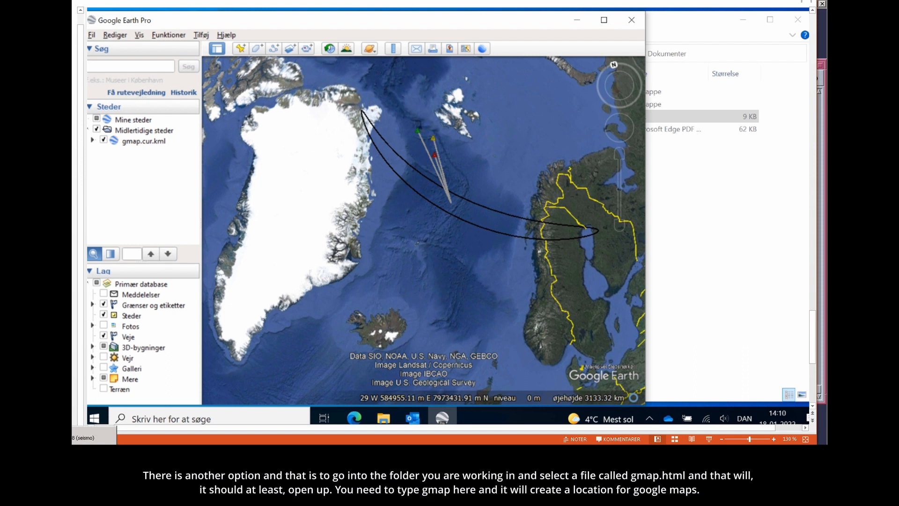
- Switch to the web browser and try to open gmap.html from the wp7/obs folder in a new tab
{"action": "left_click", "coordinate": [75, 451]}
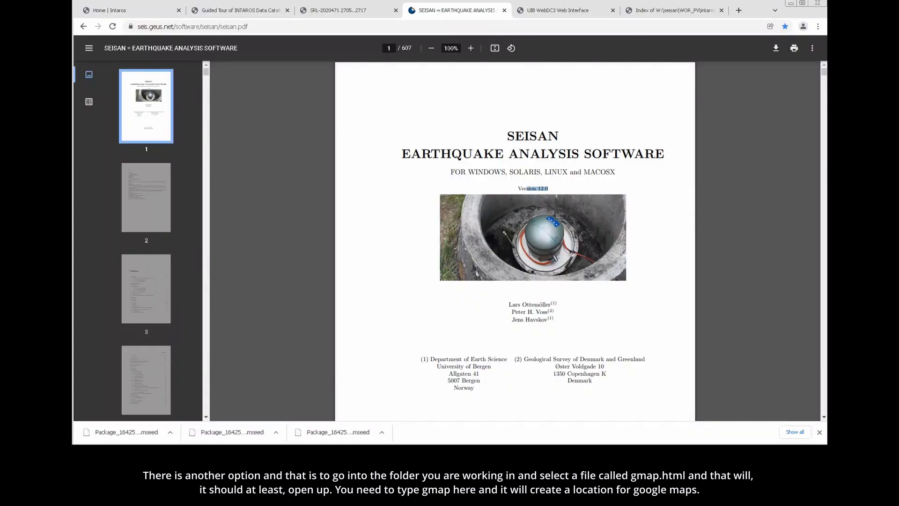
{"action": "left_click", "coordinate": [670, 13]}
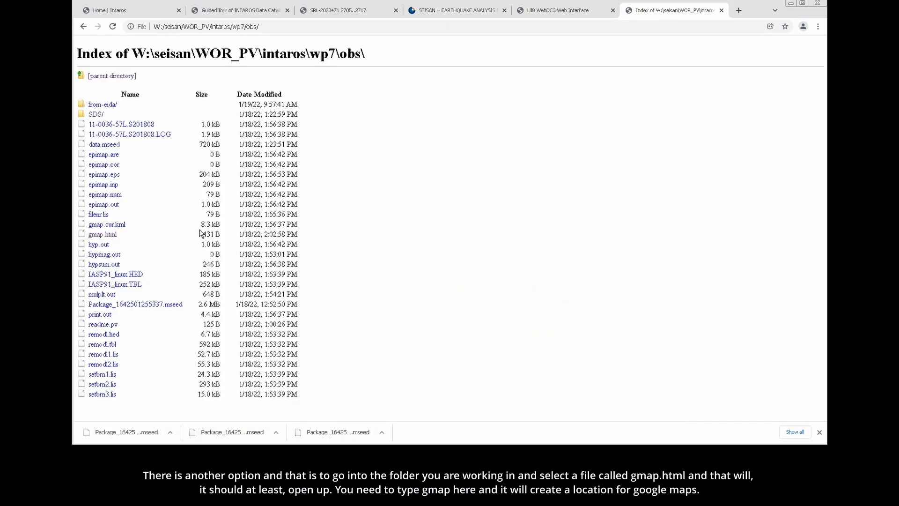
{"action": "right_click", "coordinate": [102, 238]}
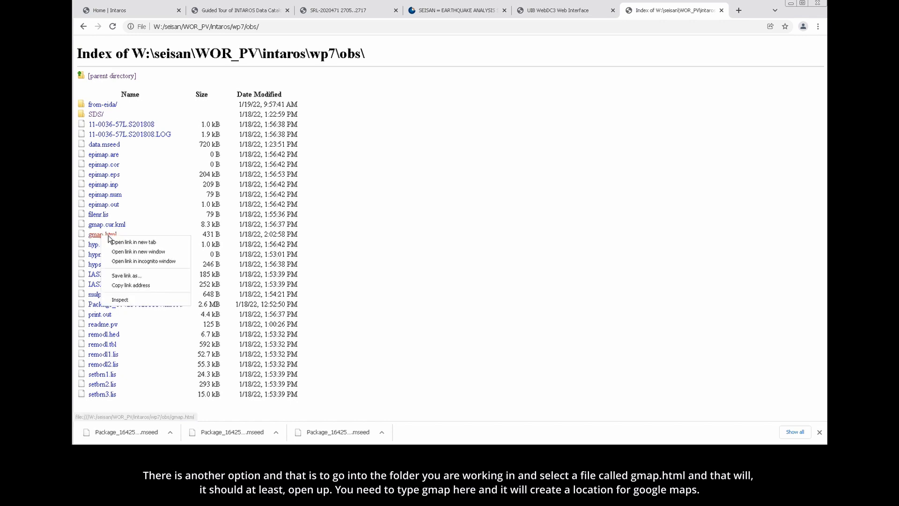
{"action": "left_click", "coordinate": [131, 243]}
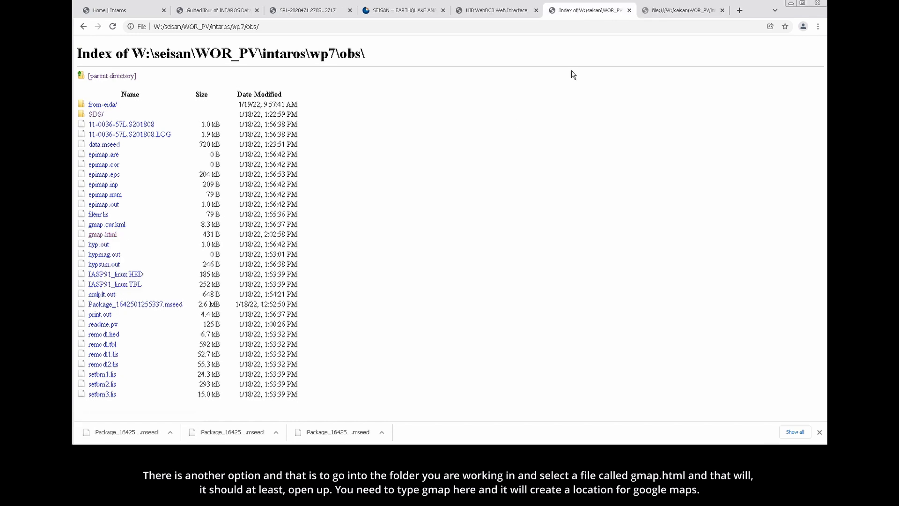
{"action": "left_click", "coordinate": [665, 12]}
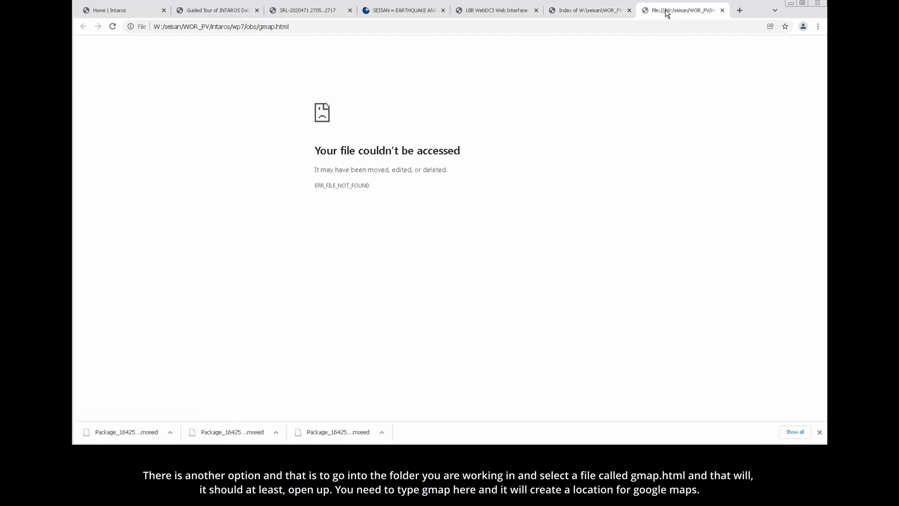
- Retry opening gmap.html, return to the EEV terminal and generate the event's Google Maps location file with the gmap command
{"action": "left_click", "coordinate": [315, 27]}
{"action": "key", "text": "Return"}
{"action": "key", "text": "alt+Tab"}
{"action": "key", "text": "alt+Tab"}
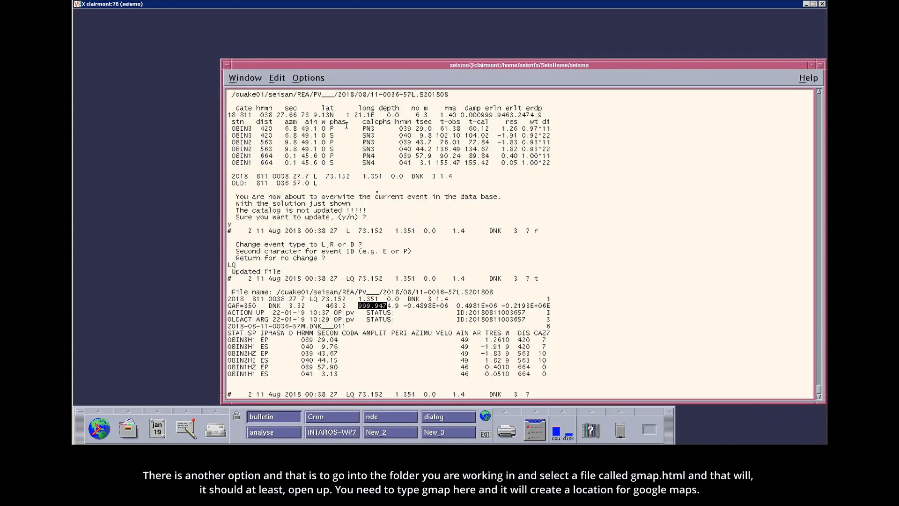
{"action": "left_click", "coordinate": [388, 209]}
{"action": "type", "text": "gmap"}
{"action": "key", "text": "Return"}
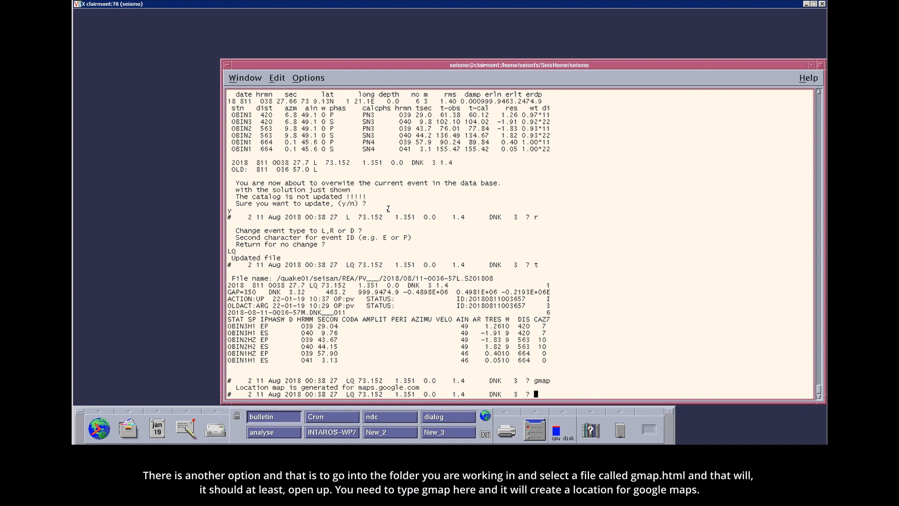
- Switch back to the web browser and reload gmap.html to show the epicentre in Google Maps
{"action": "key", "text": "alt+Tab"}
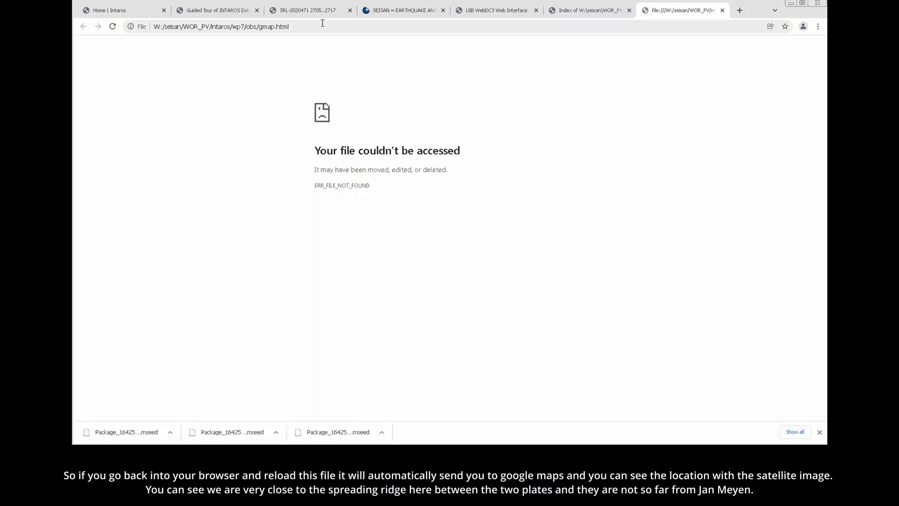
{"action": "left_click", "coordinate": [322, 25]}
{"action": "left_click", "coordinate": [112, 26]}
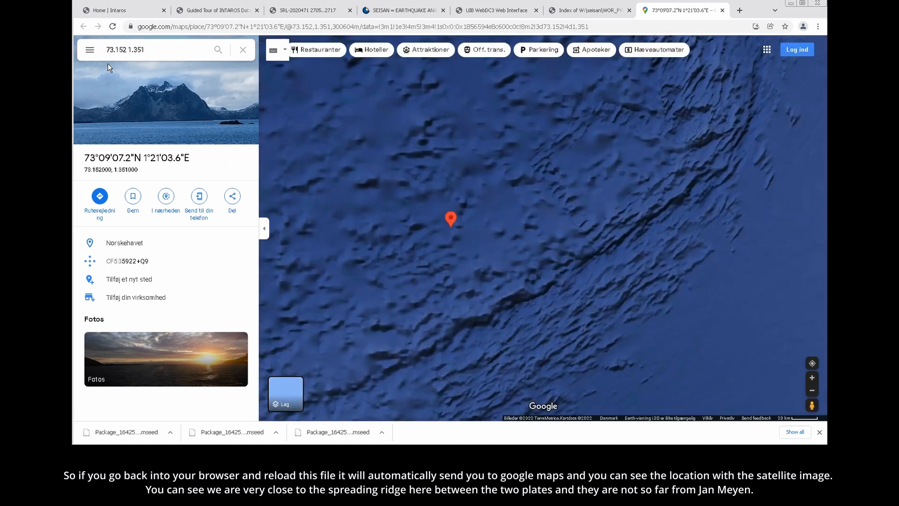
- Examine the epicentre marker on the satellite map relative to the spreading ridge and Jan Mayen
{"action": "left_click", "coordinate": [813, 392]}
{"action": "left_click", "coordinate": [813, 391]}
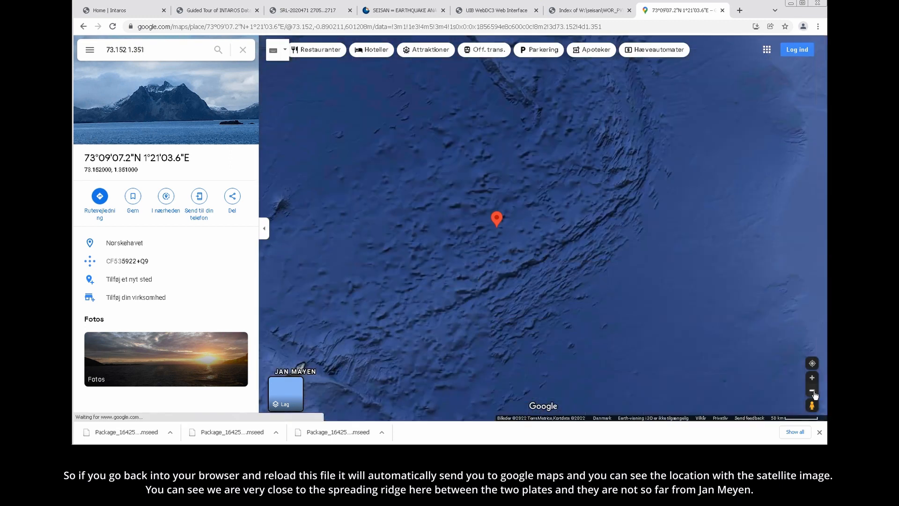
{"action": "left_click", "coordinate": [813, 391]}
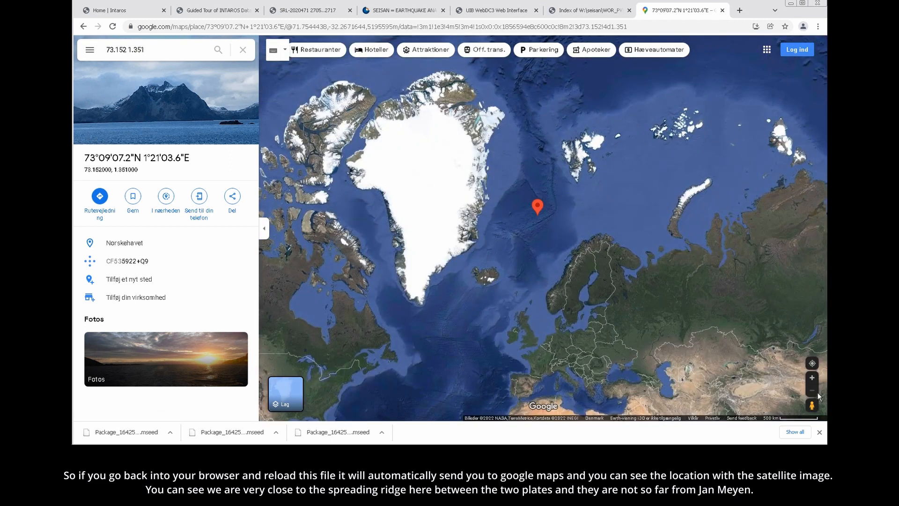
{"action": "left_click", "coordinate": [813, 379]}
{"action": "left_click", "coordinate": [813, 378]}
{"action": "left_click", "coordinate": [813, 378]}
{"action": "left_click", "coordinate": [813, 379]}
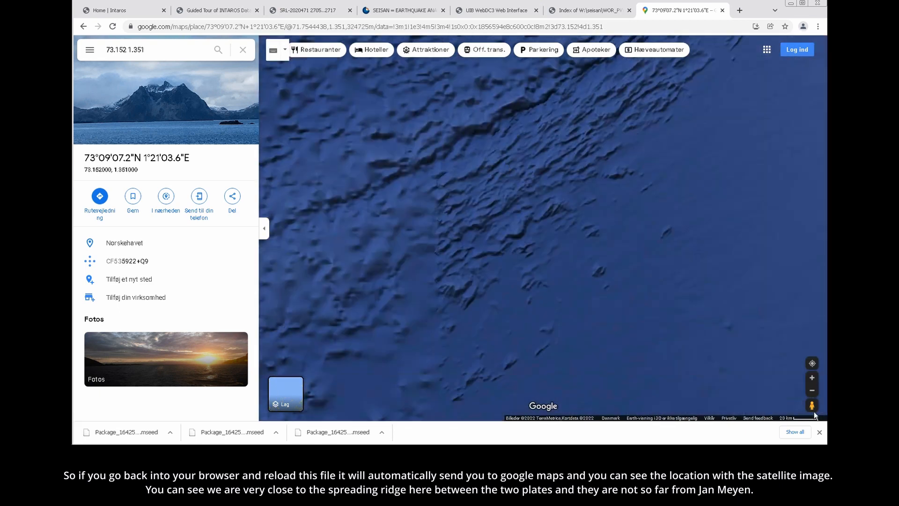
{"action": "left_click", "coordinate": [813, 391]}
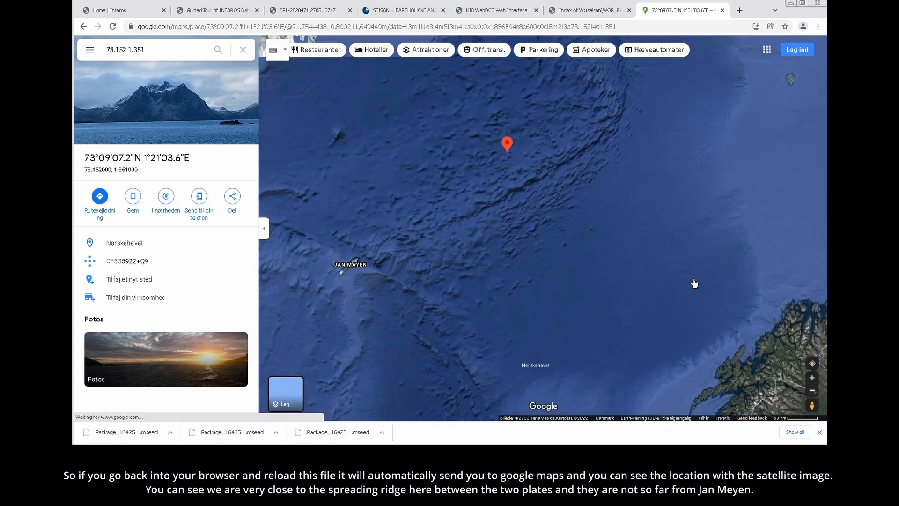
{"action": "scroll", "coordinate": [504, 206], "scroll_direction": "down", "scroll_amount": 1}
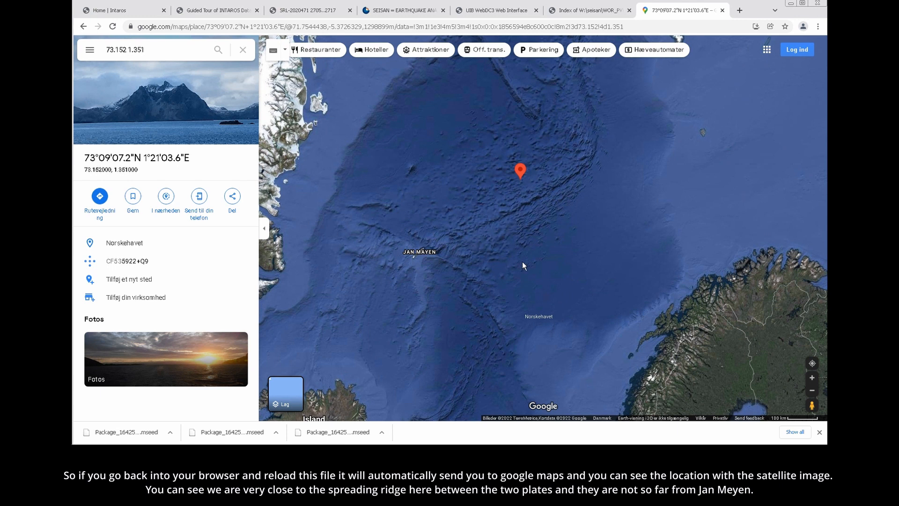
{"action": "left_click_drag", "start_coordinate": [500, 264], "coordinate": [517, 308]}
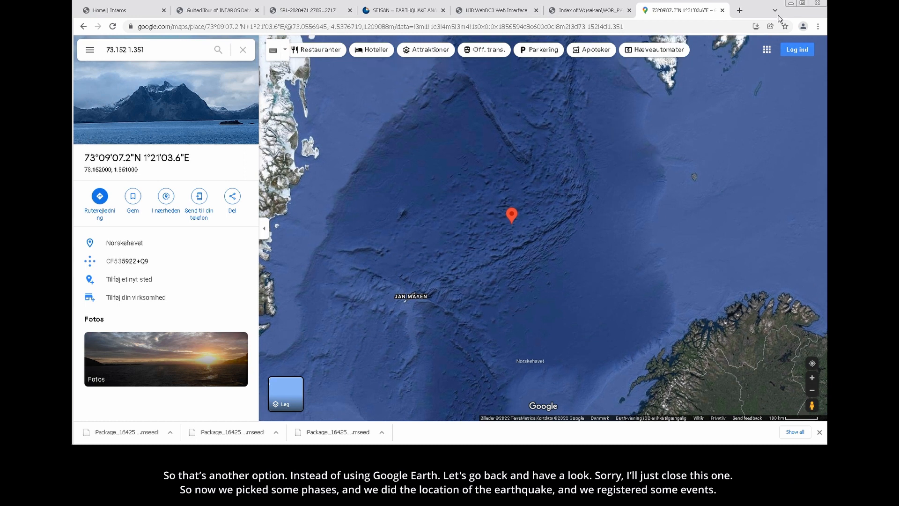
- Minimize the web browser and close the Firefox window showing the Google Maps consent page
{"action": "left_click", "coordinate": [597, 15]}
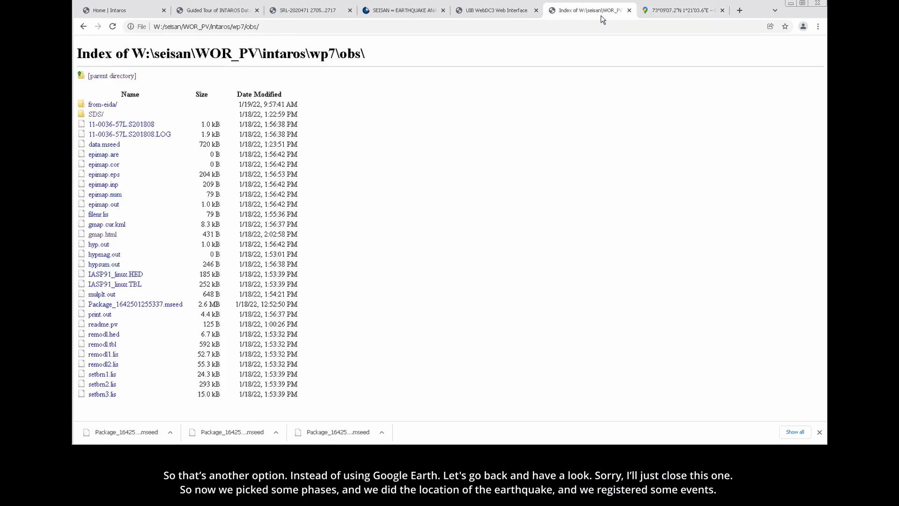
{"action": "left_click", "coordinate": [679, 11]}
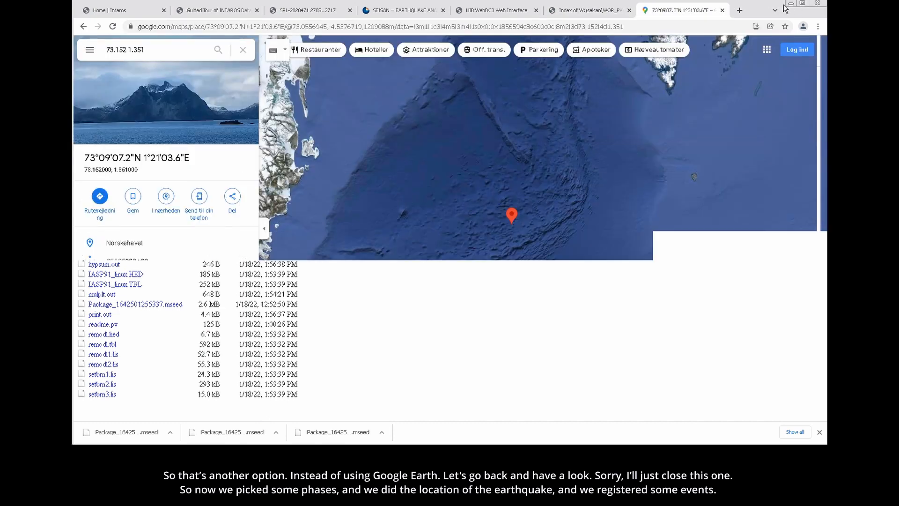
{"action": "left_click", "coordinate": [791, 4]}
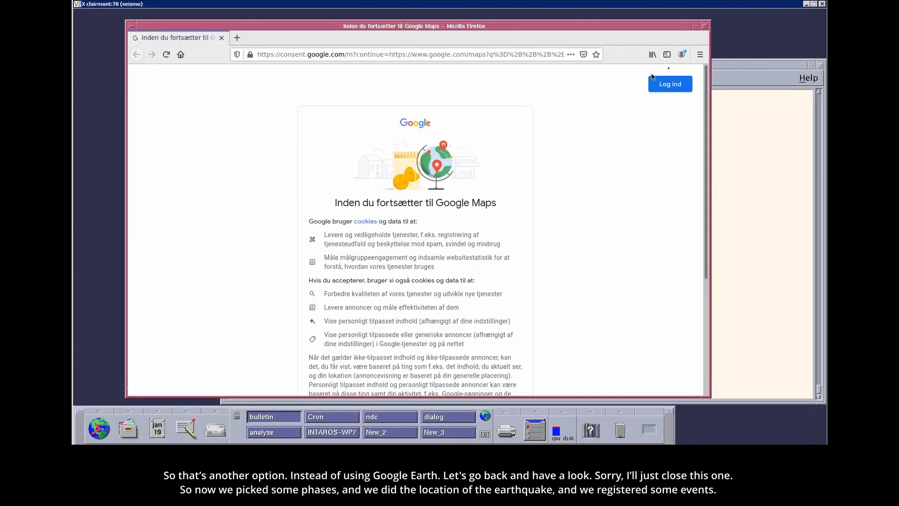
{"action": "left_click", "coordinate": [130, 26]}
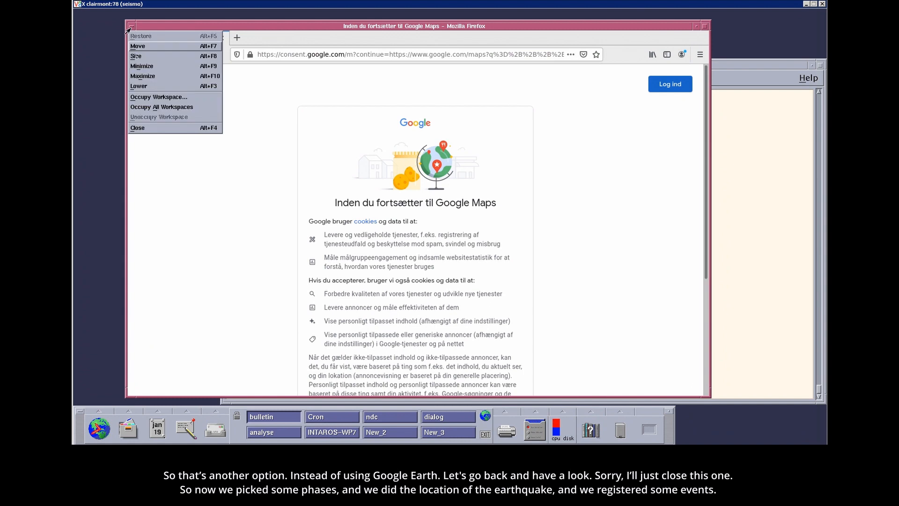
{"action": "left_click", "coordinate": [138, 128]}
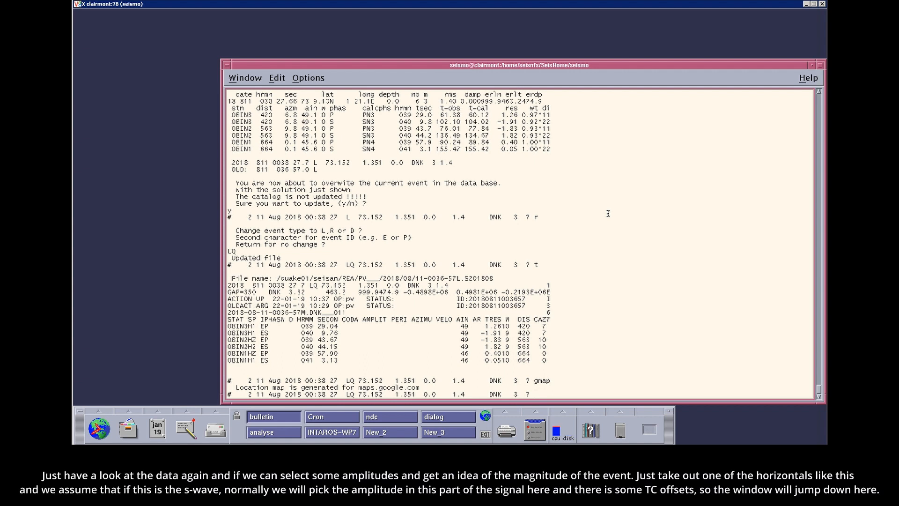
- Plot the event's waveforms with po, apply the 5–9.9 Hz filter and zoom the OBIN1 HHZ trace around the S-wave
{"action": "type", "text": "po"}
{"action": "key", "text": "Return"}
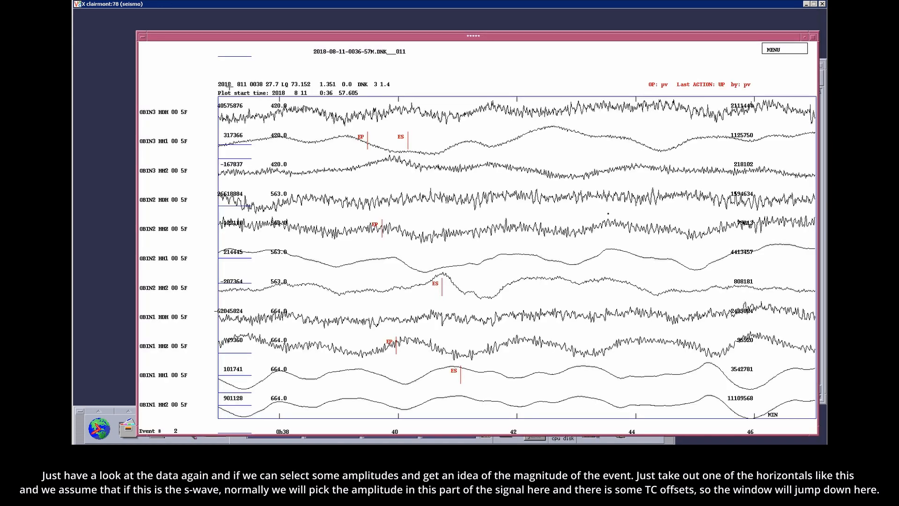
{"action": "key", "text": "v"}
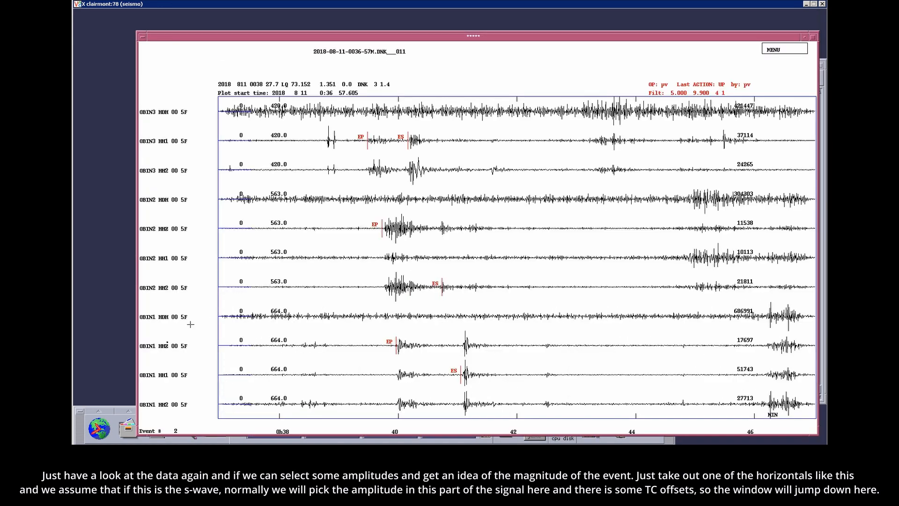
{"action": "left_click", "coordinate": [166, 347]}
{"action": "key", "text": "r"}
{"action": "left_click", "coordinate": [428, 159]}
{"action": "left_click", "coordinate": [537, 159]}
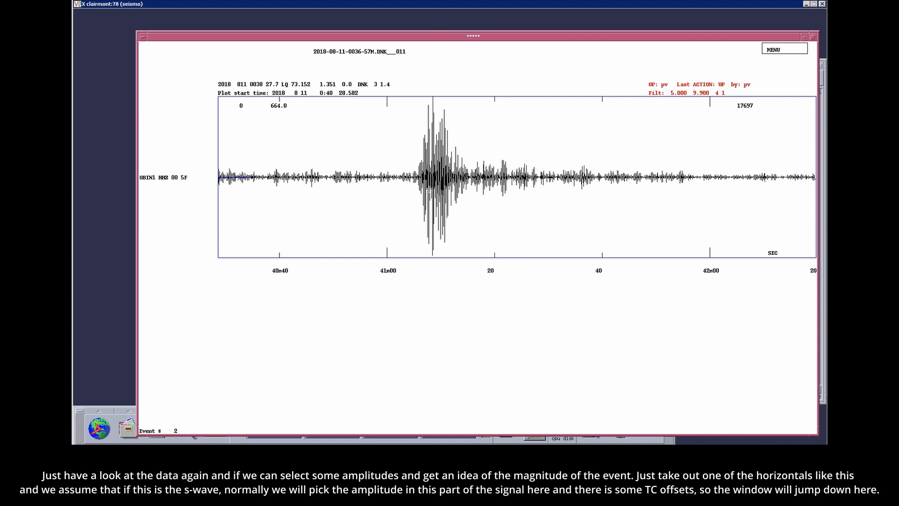
- Apply the Wood-Anderson filter to the OBIN1 HHZ trace and pick an IAML amplitude in the S-wave part
{"action": "key", "text": "w"}
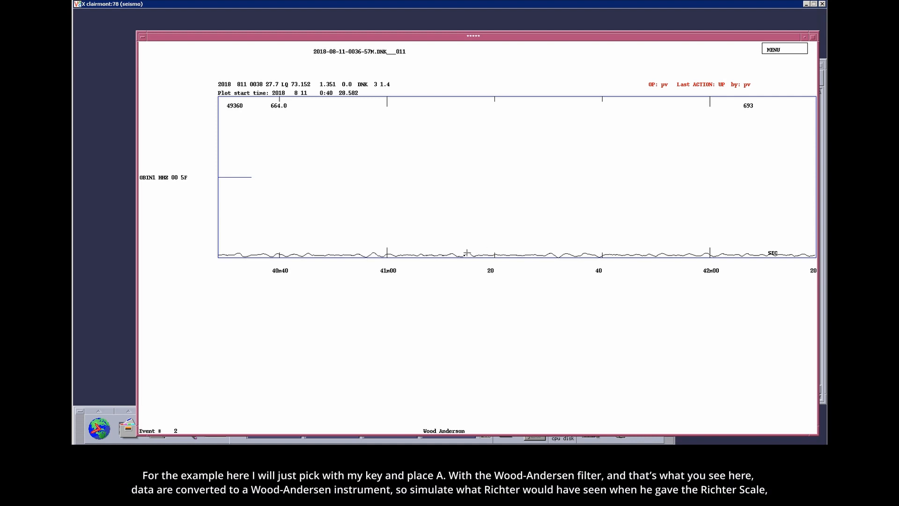
{"action": "key", "text": "a"}
{"action": "key", "text": "a"}
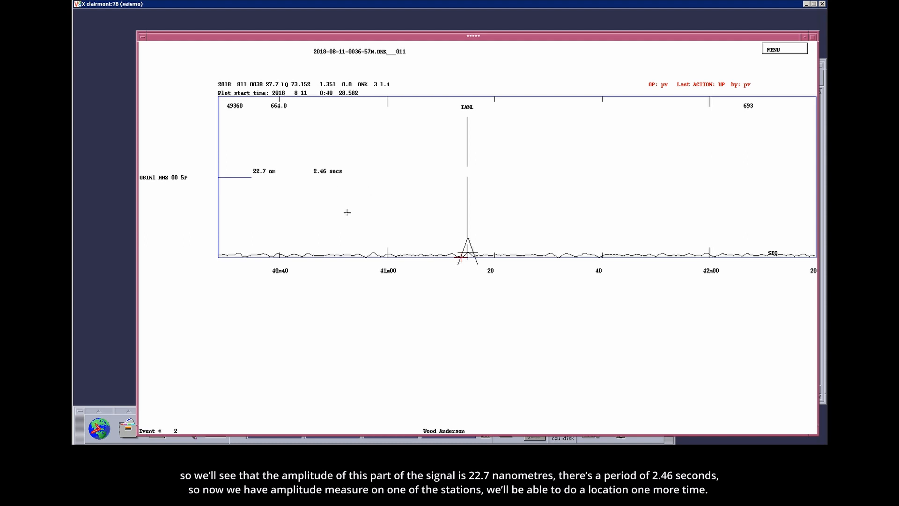
- Relocate the event and highlight the OBIN1 HHZ amplitude line and its computed ml magnitude in the output
{"action": "key", "text": "l"}
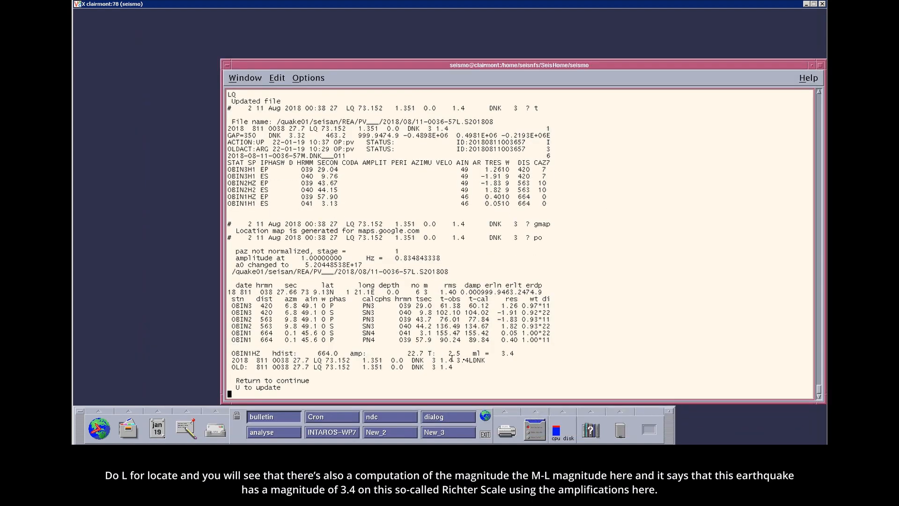
{"action": "left_click_drag", "start_coordinate": [248, 353], "coordinate": [481, 355]}
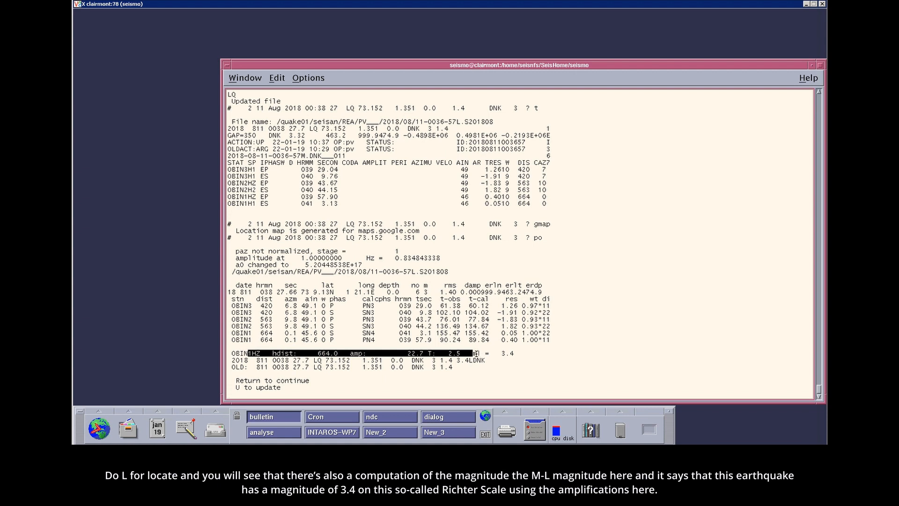
{"action": "left_click_drag", "start_coordinate": [498, 354], "coordinate": [515, 354]}
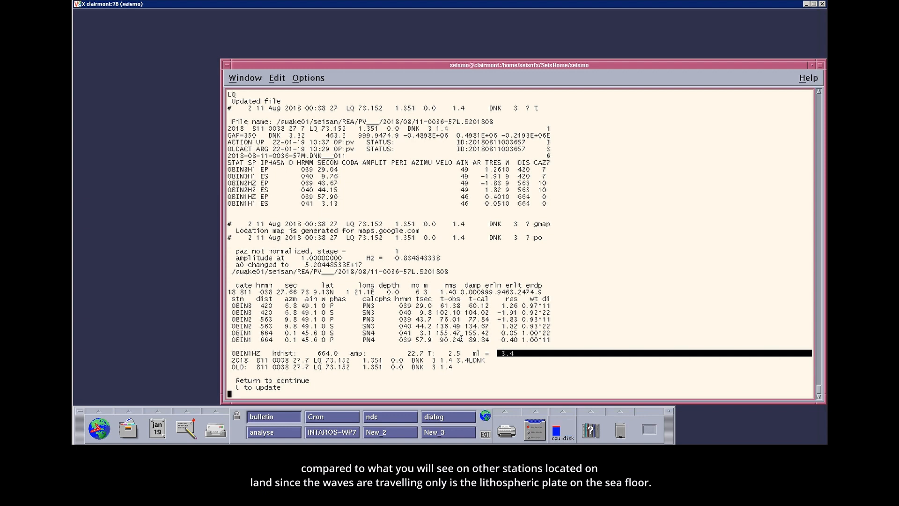
- Update the August 2018 event with the new solution including the magnitude and confirm overwriting it
{"action": "left_click", "coordinate": [347, 351]}
{"action": "type", "text": "u"}
{"action": "key", "text": "Return"}
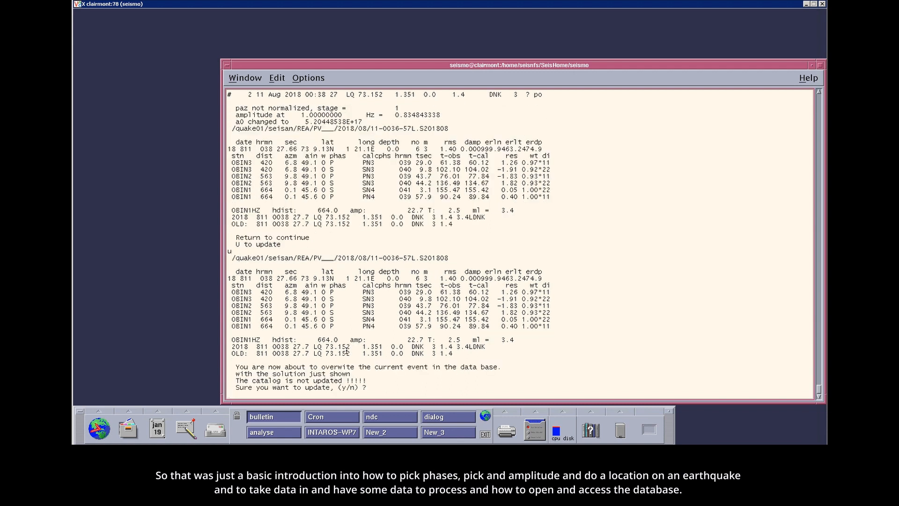
{"action": "type", "text": "y"}
{"action": "key", "text": "Return"}
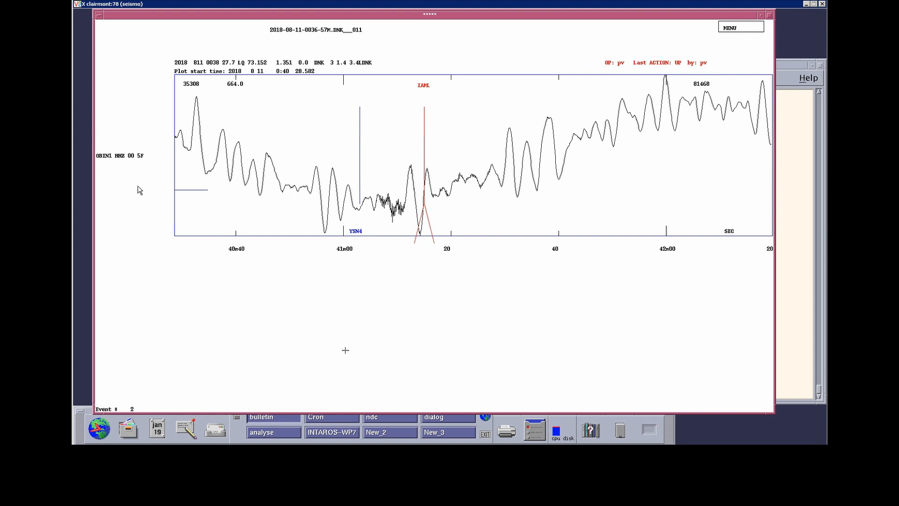
- Leave the trace plot and quit EEV to the command prompt
{"action": "left_click", "coordinate": [476, 190]}
{"action": "left_click", "coordinate": [441, 196]}
{"action": "key", "text": "q"}
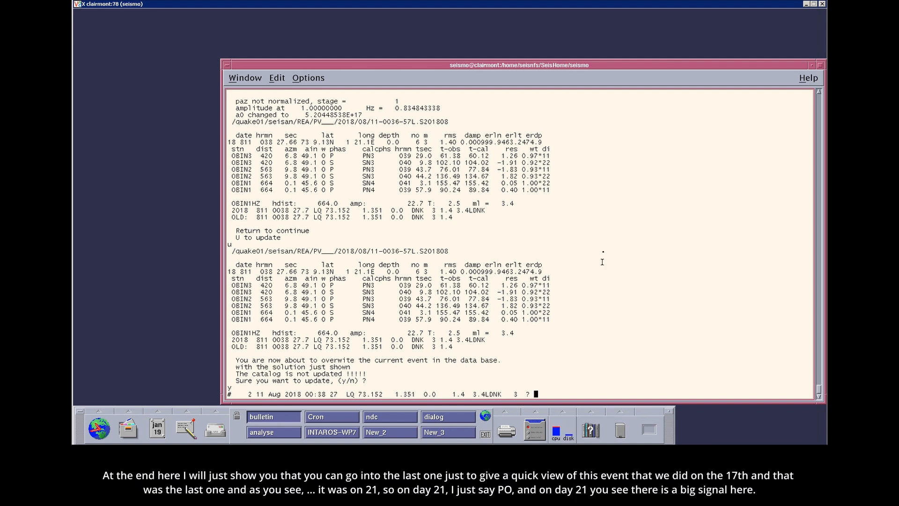
{"action": "type", "text": "q"}
{"action": "key", "text": "Return"}
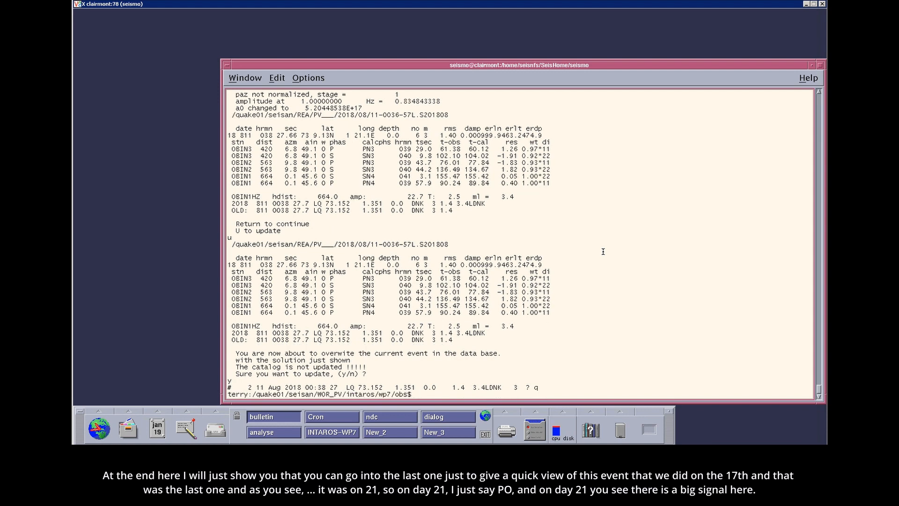
- Try to open the 201906 events in EEV without naming a database, using operator code pv
{"action": "type", "text": "eev 201906"}
{"action": "key", "text": "Return"}
{"action": "type", "text": "pv"}
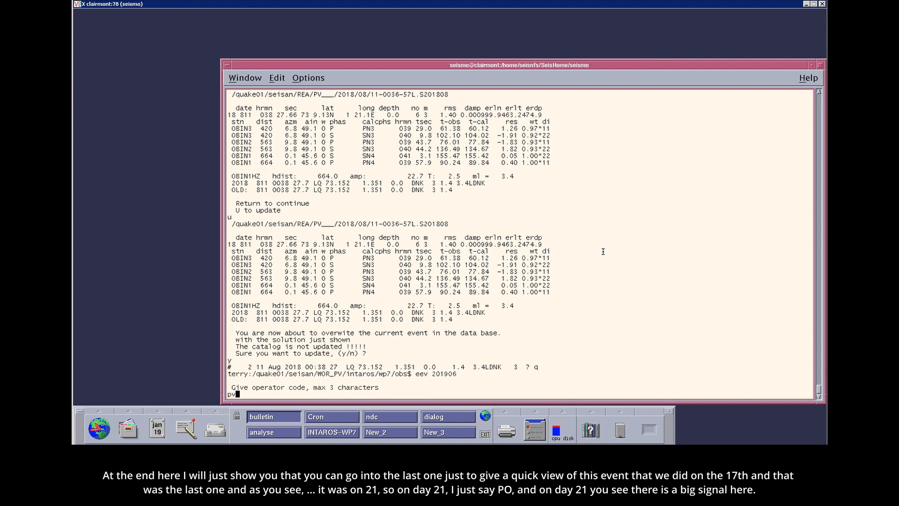
{"action": "key", "text": "Return"}
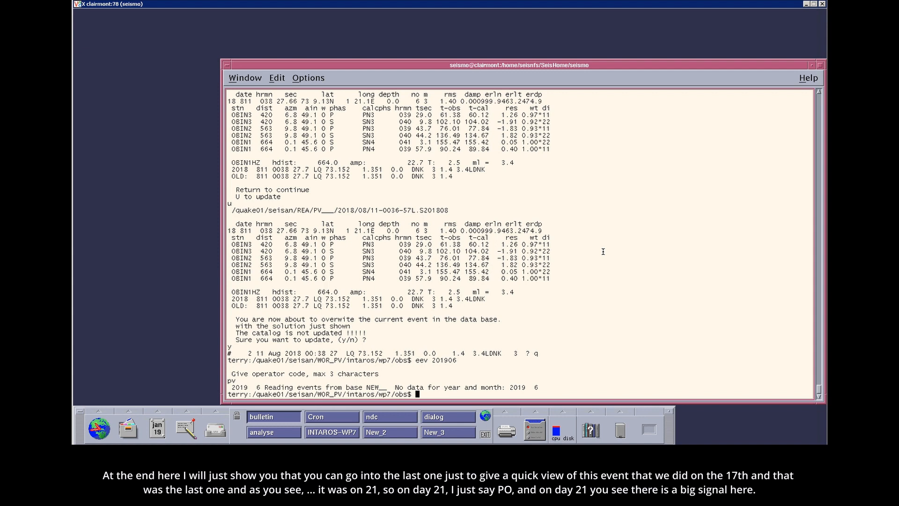
- Open the 201906 events of the PV database in EEV with operator code pv
{"action": "key", "text": "Up"}
{"action": "type", "text": "PV"}
{"action": "key", "text": "Return"}
{"action": "type", "text": "pv"}
{"action": "key", "text": "Return"}
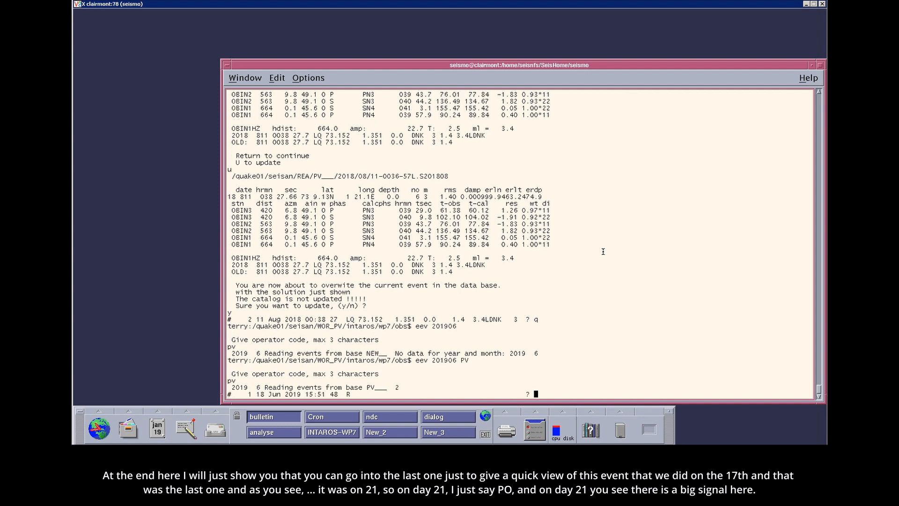
- Go to the event on day 21 with d21 and plot its waveforms with po
{"action": "type", "text": "d21"}
{"action": "key", "text": "Return"}
{"action": "type", "text": "po"}
{"action": "key", "text": "Return"}
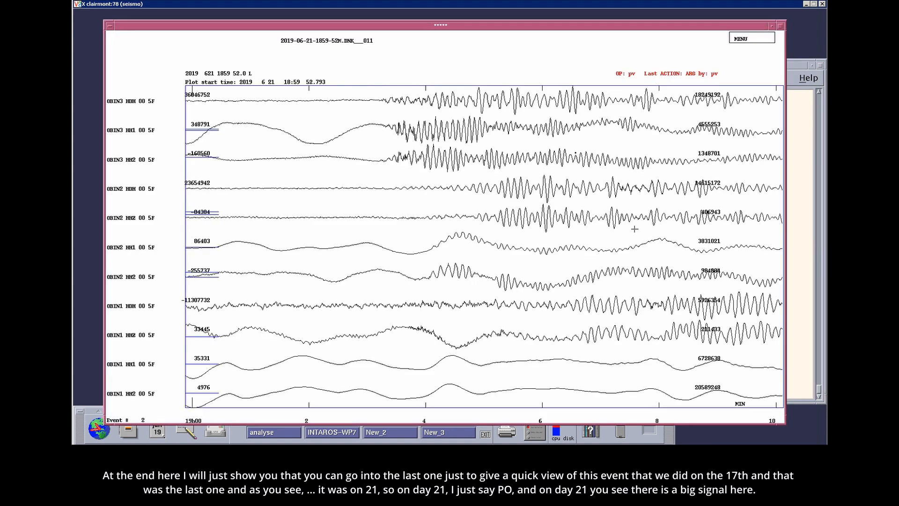
- Compare the OBS traces unfiltered and with the 1–5 Hz and 5–9.9 Hz filters
{"action": "left_click", "coordinate": [464, 261]}
{"action": "left_click", "coordinate": [383, 266]}
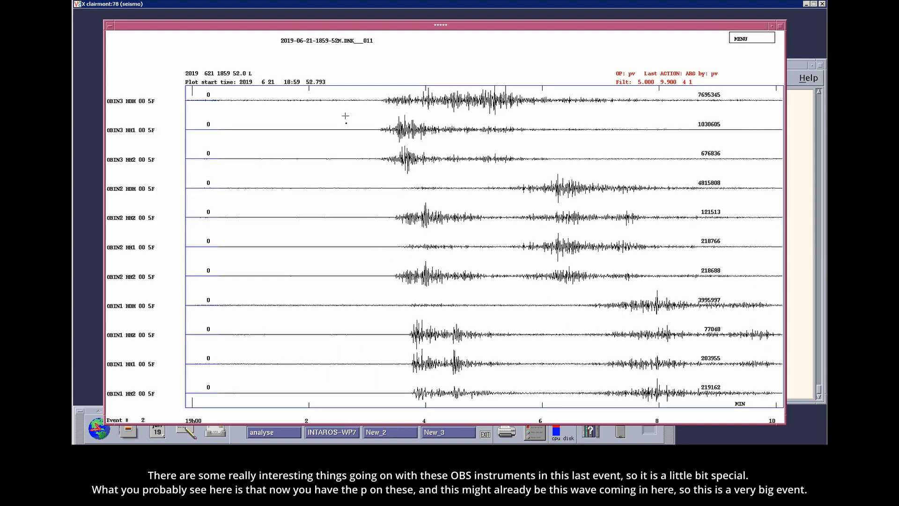
{"action": "key", "text": "c"}
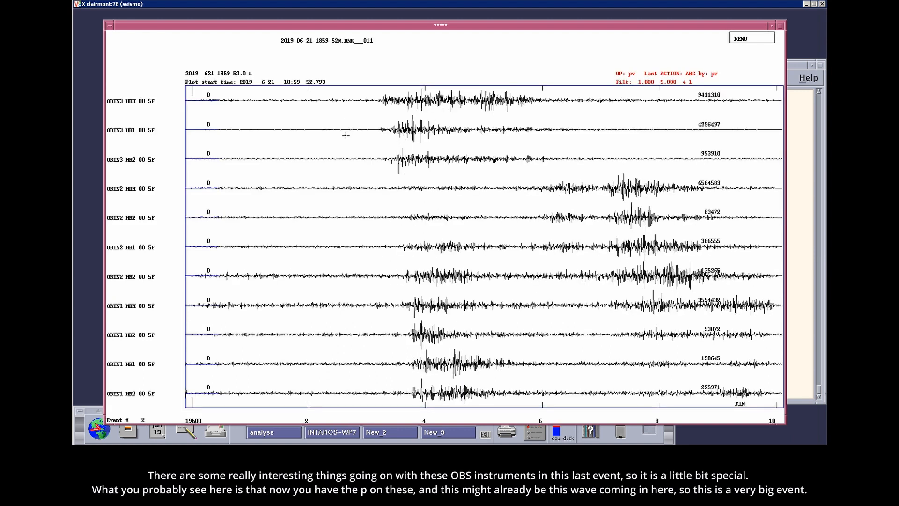
{"action": "key", "text": "r"}
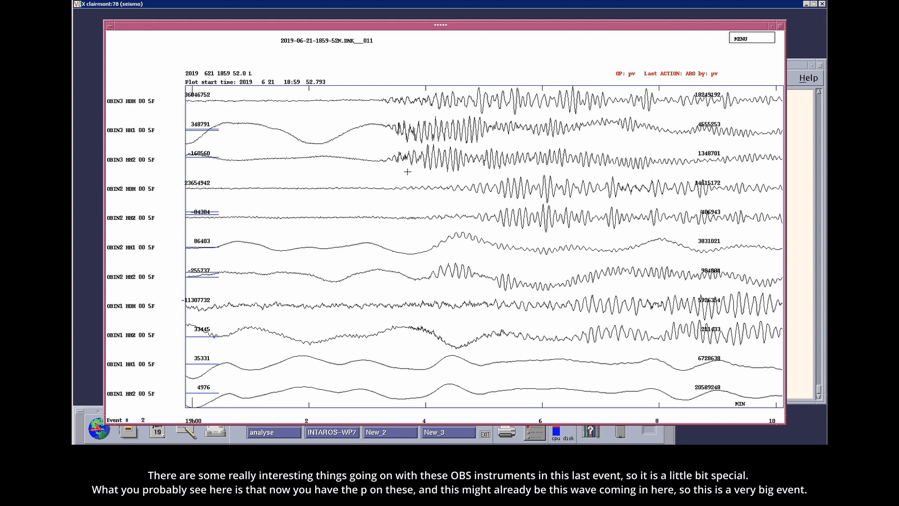
{"action": "key", "text": "v"}
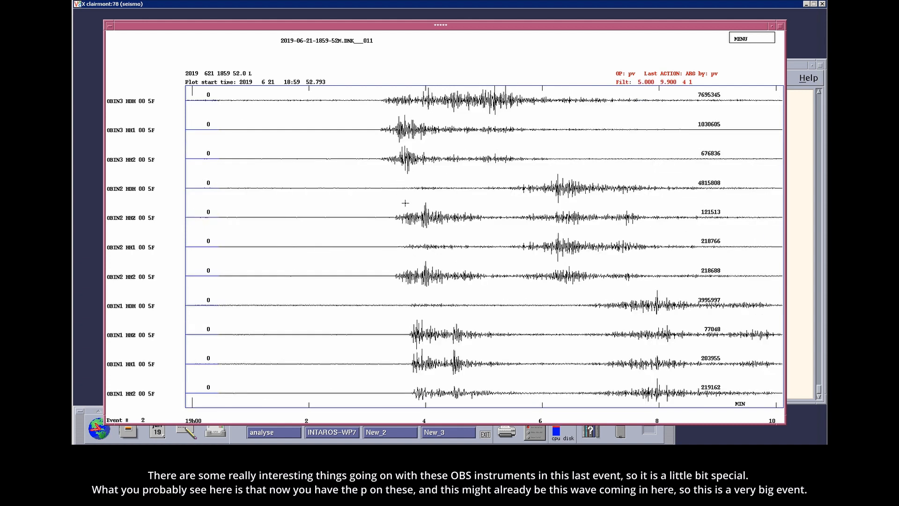
- Pick EP phases at the first arrivals on the OBIN3 HH1, OBIN2 HHZ and OBIN1 HHZ traces
{"action": "key", "text": "b"}
{"action": "key", "text": "v"}
{"action": "key", "text": "2"}
{"action": "key", "text": "2"}
{"action": "key", "text": "2"}
- Check the picks under different filters, pick an ES phase on OBIN3 HH2 and locate the event
{"action": "key", "text": "c"}
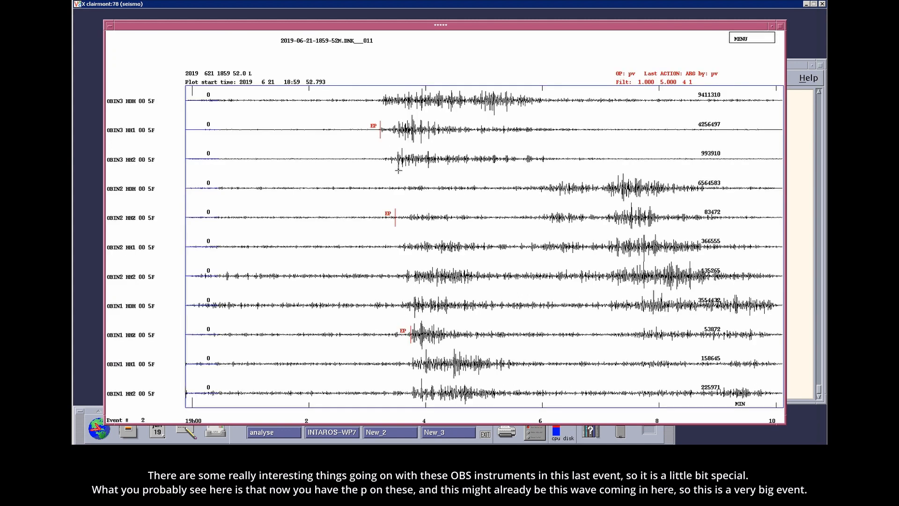
{"action": "key", "text": "v"}
{"action": "key", "text": "b"}
{"action": "key", "text": "v"}
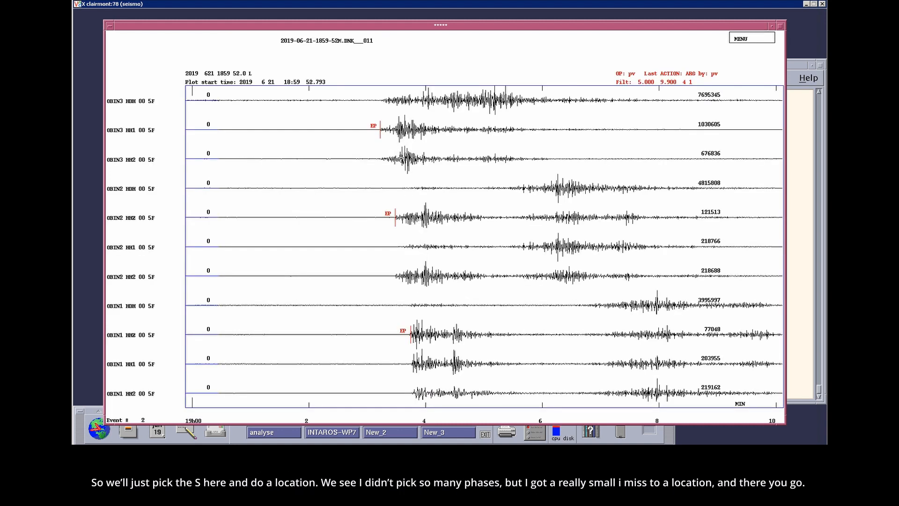
{"action": "key", "text": "s"}
{"action": "key", "text": "l"}
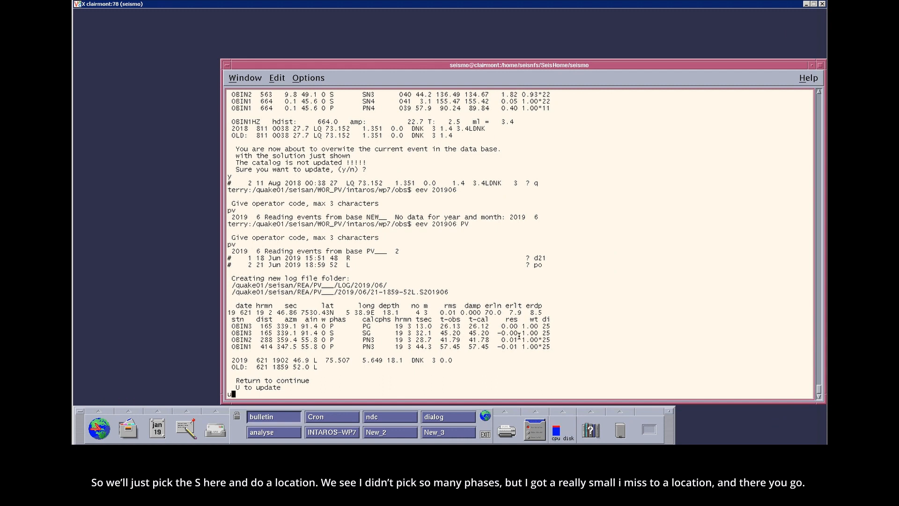
- Update the 21 June 2019 event with its new location and confirm overwriting it
{"action": "type", "text": "u"}
{"action": "key", "text": "Return"}
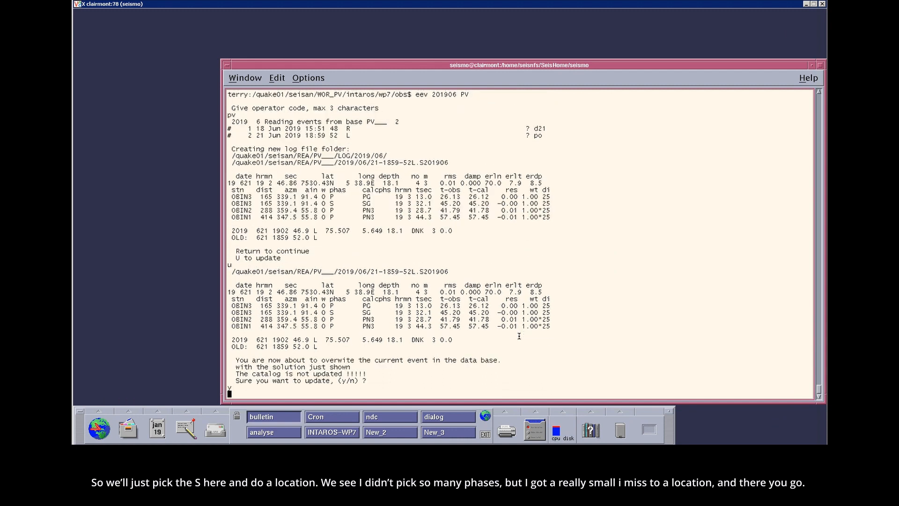
{"action": "type", "text": "y"}
{"action": "key", "text": "Return"}
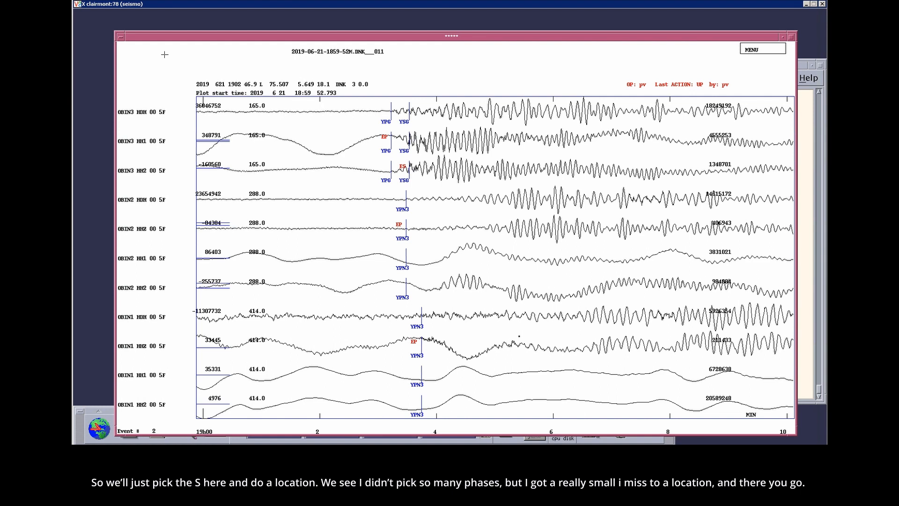